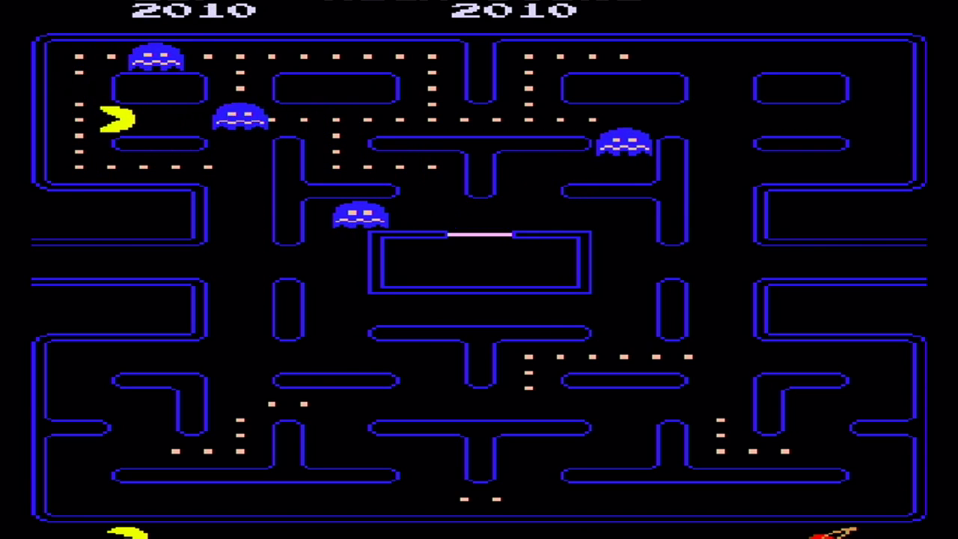
key(Up)
key(Right)
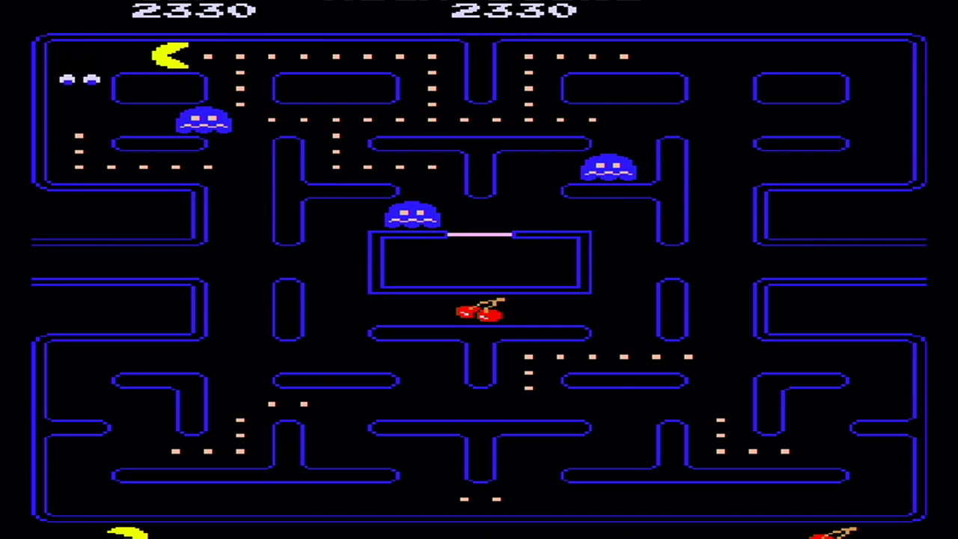
key(Down)
key(Left)
key(Down)
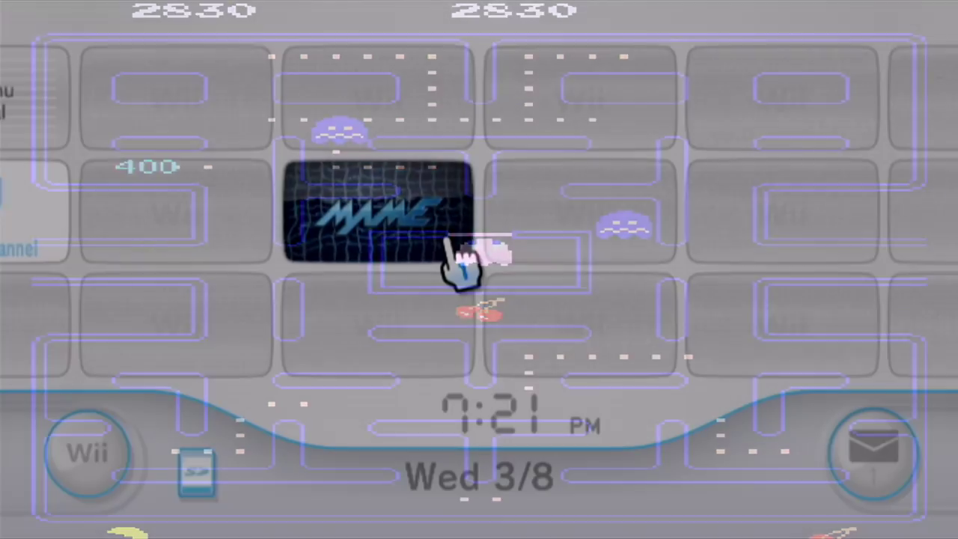
Open the MAME channel from the Wii Menu.
click(451, 252)
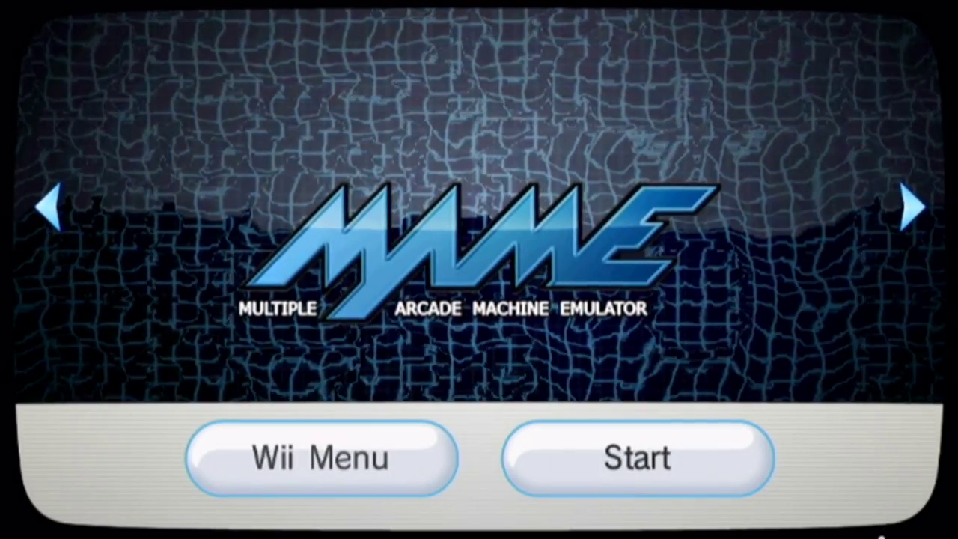
key(Escape)
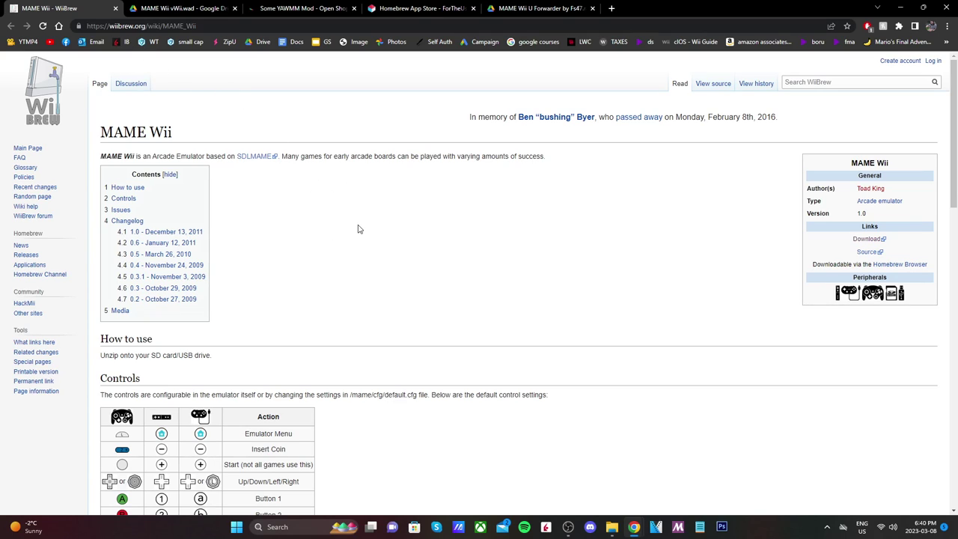
Review the MAME Wii page on WiiBrew and download mame-wii-v1.0.zip through its download link.
scroll(359, 229, down, 2)
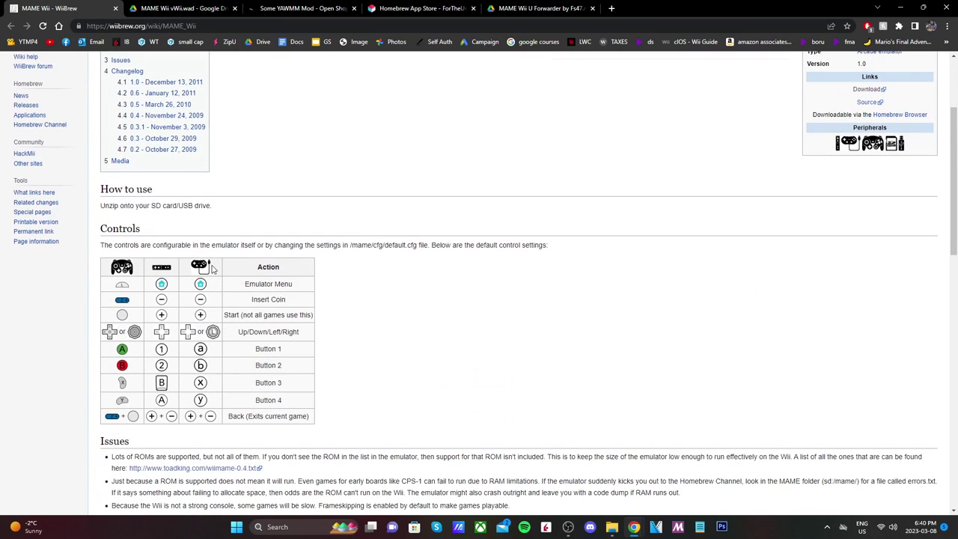
scroll(413, 267, down, 2)
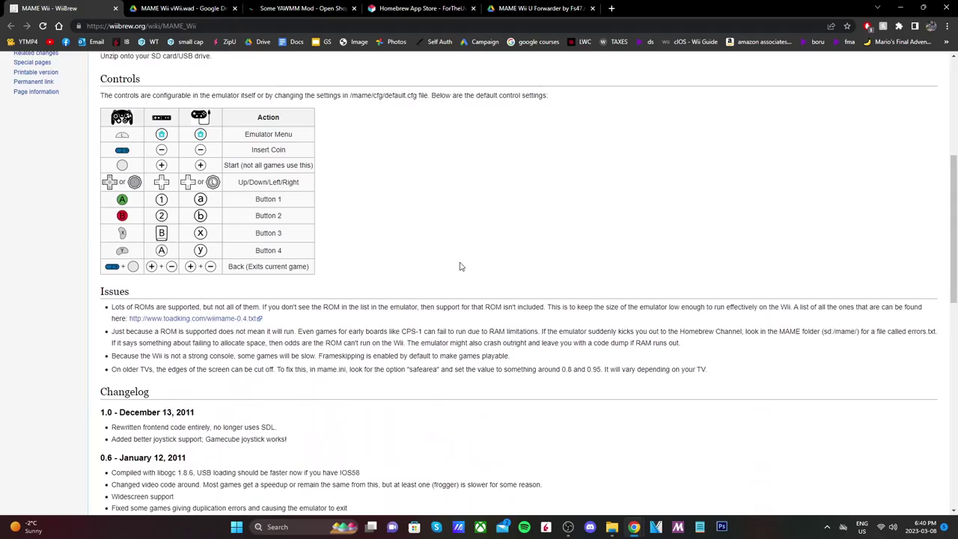
scroll(460, 267, down, 7)
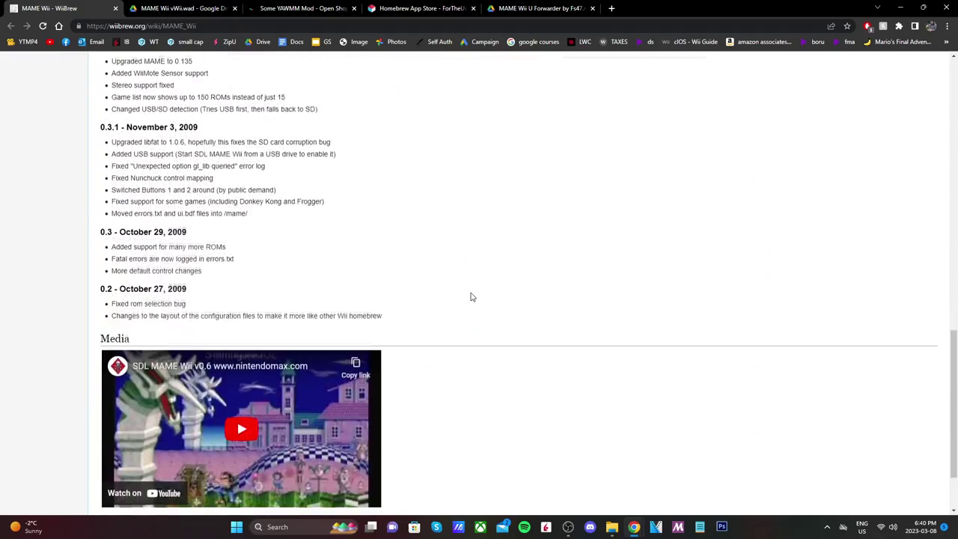
scroll(471, 297, down, 2)
scroll(470, 297, up, 15)
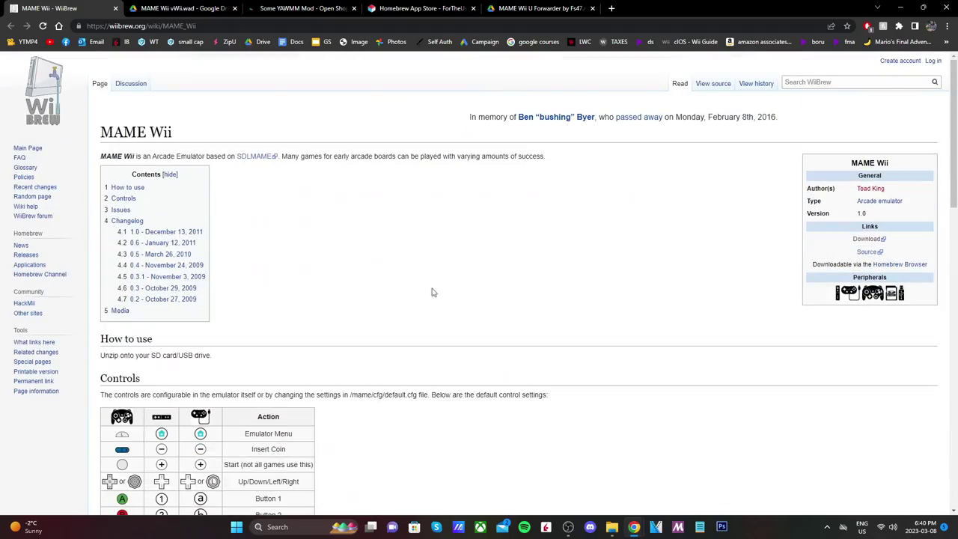
click(862, 238)
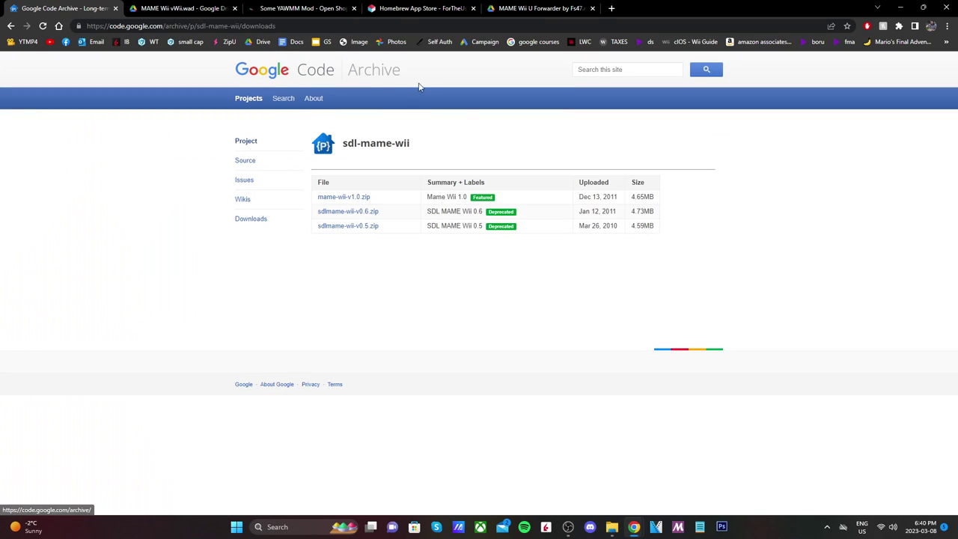
click(335, 199)
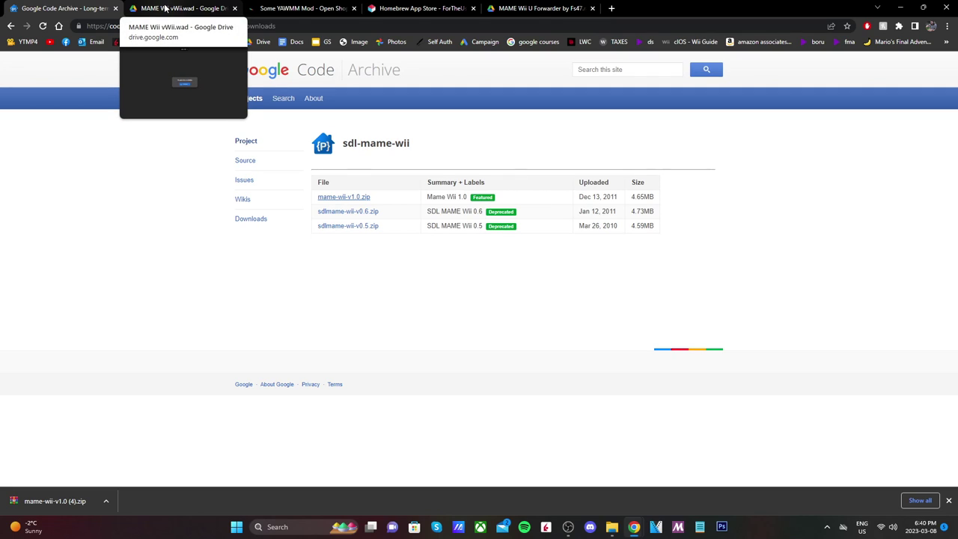
Download MAME Wii vWii.wad from Google Drive and the Some YAWMM Mod zip from its library page.
click(165, 7)
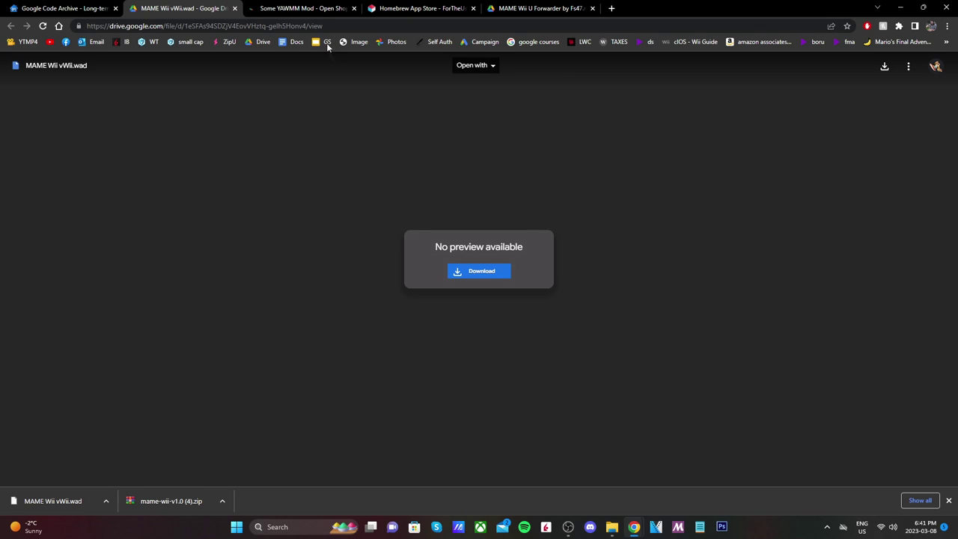
click(320, 9)
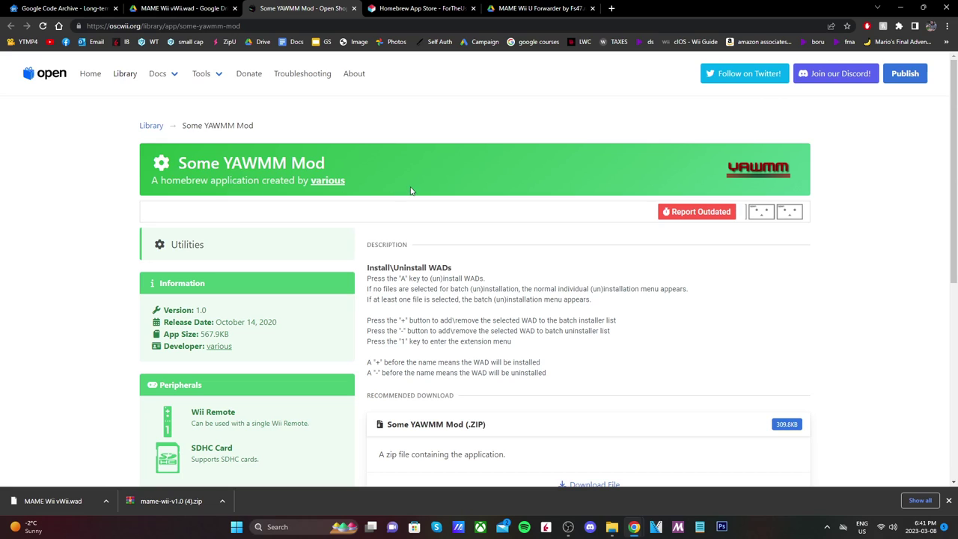
scroll(544, 238, down, 2)
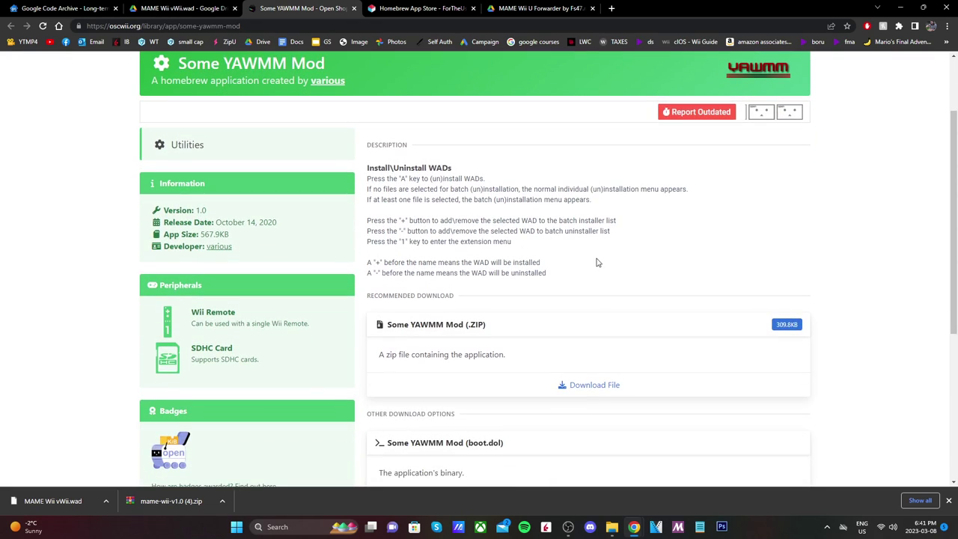
click(613, 385)
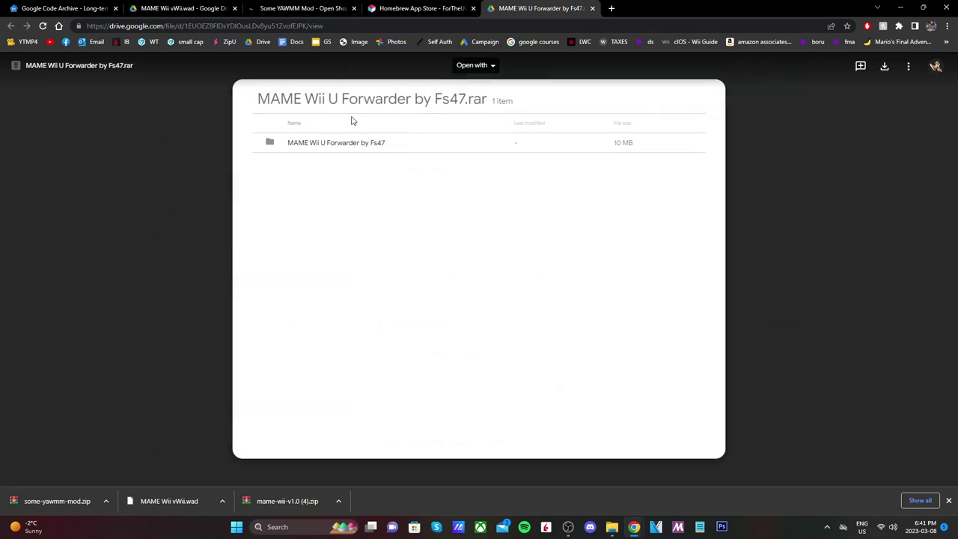
Download MAME Wii U Forwarder by Fs47.rar from Google Drive.
drag(253, 107, 449, 105)
click(488, 117)
click(885, 67)
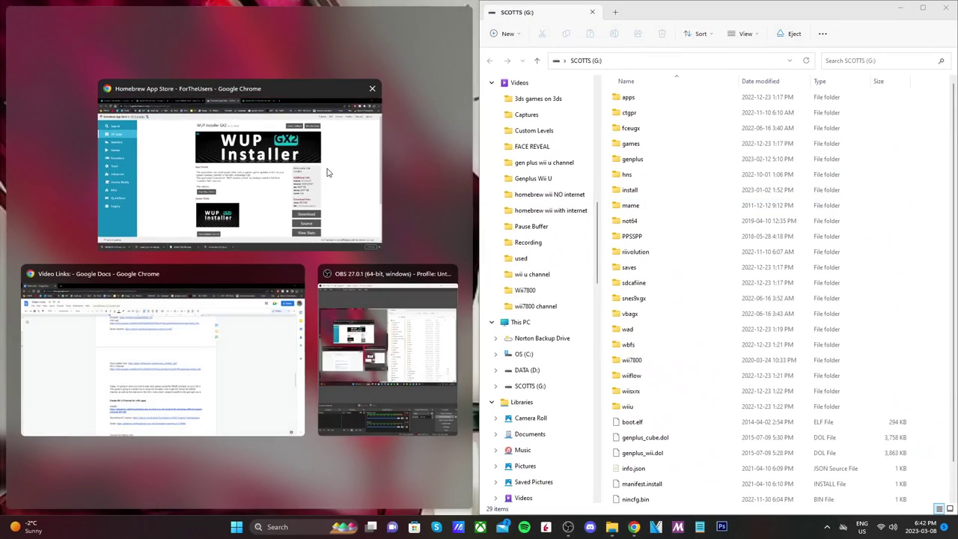
Place the browser beside the G: drive window and open the full list of downloads.
click(254, 172)
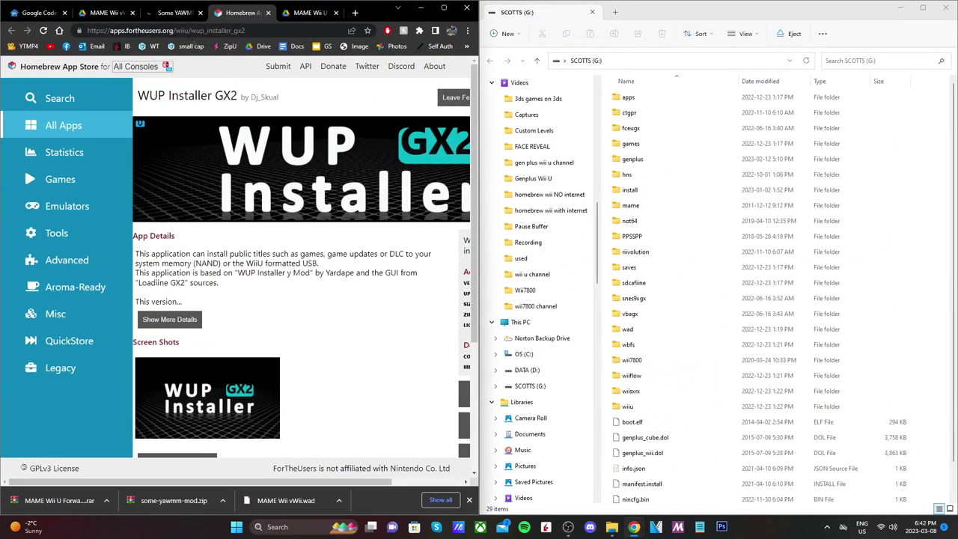
key(ctrl+Tab)
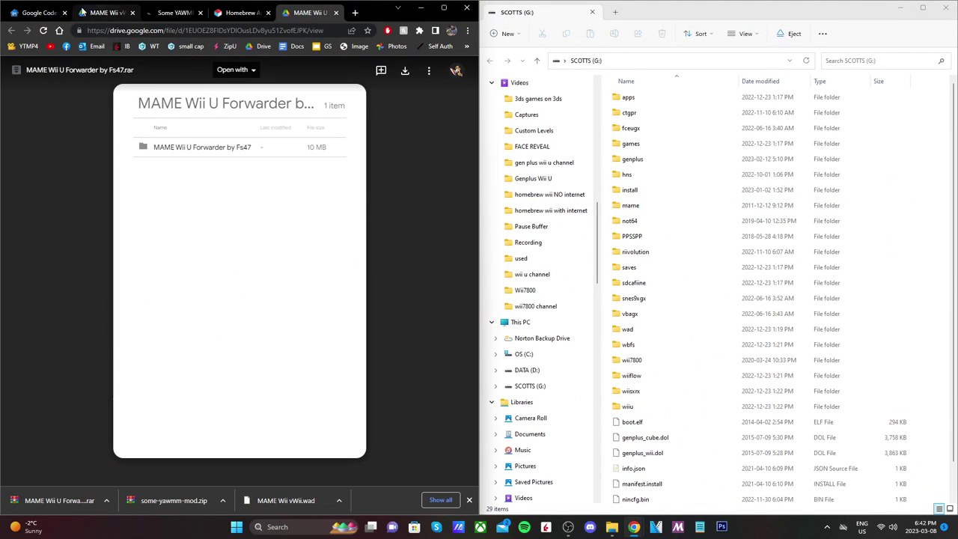
click(53, 14)
click(11, 30)
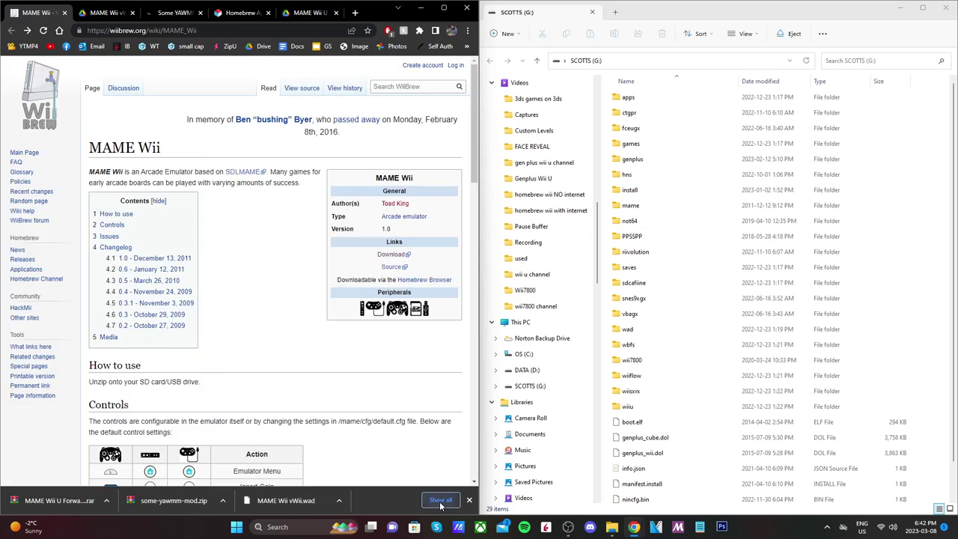
click(440, 499)
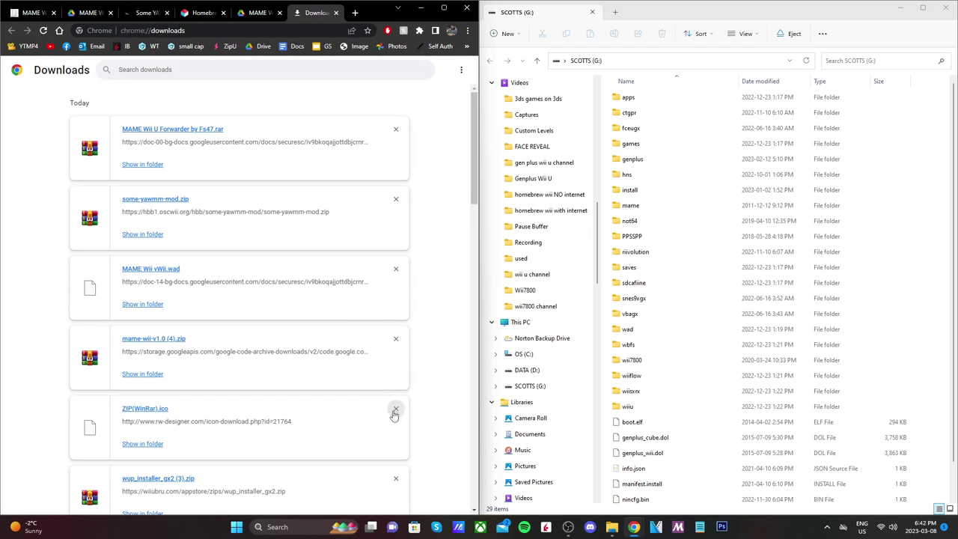
Copy the apps and mame folders from mame-wii-v1.0 (4).zip to the root of the G: drive and close the archive.
click(148, 338)
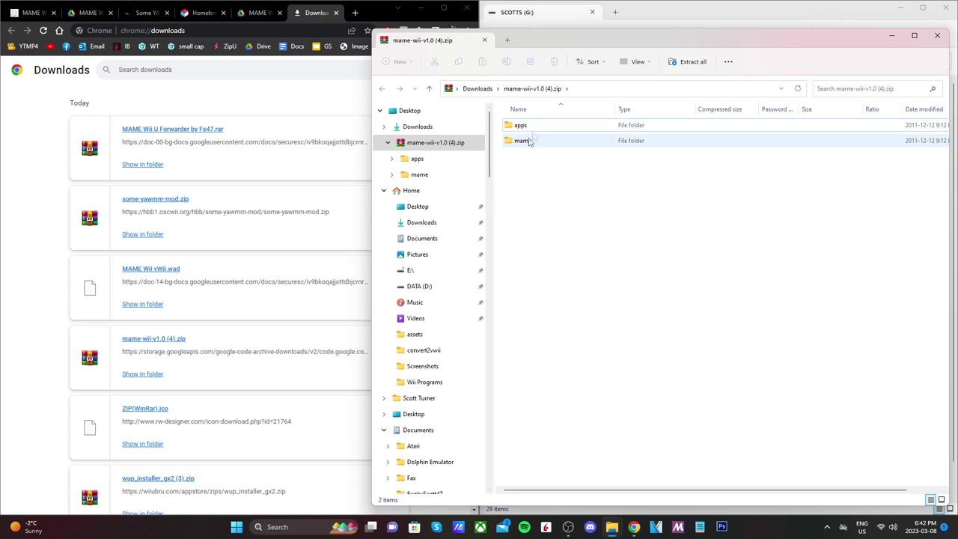
drag(638, 41, 206, 45)
drag(181, 171, 913, 201)
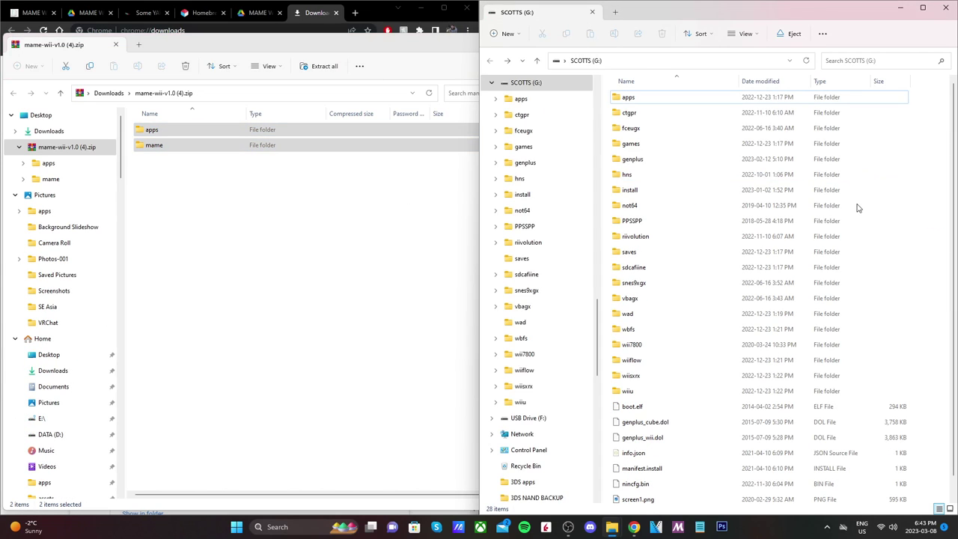
click(571, 41)
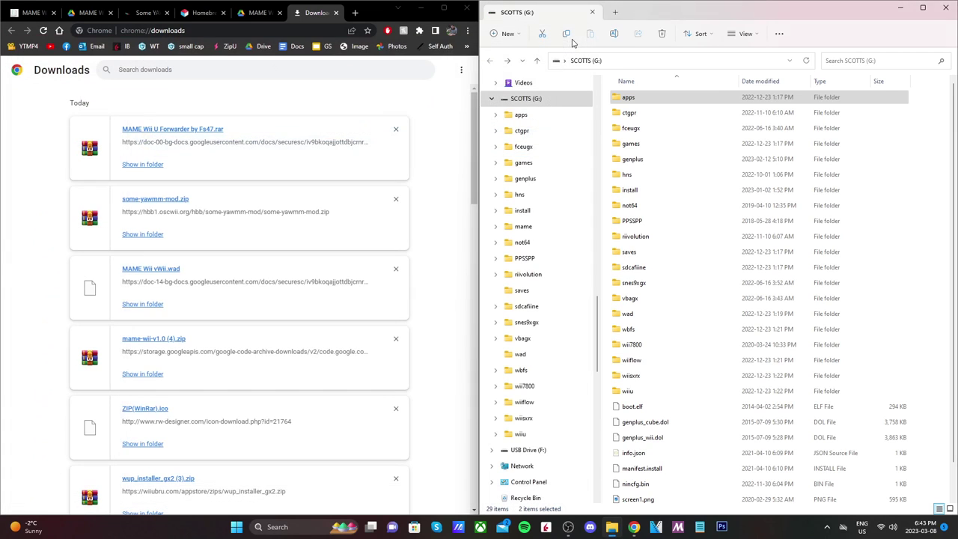
Copy the apps folder from some-yawmm-mod.zip to the root of the G: drive, replace the duplicate files, and close the archive.
click(161, 201)
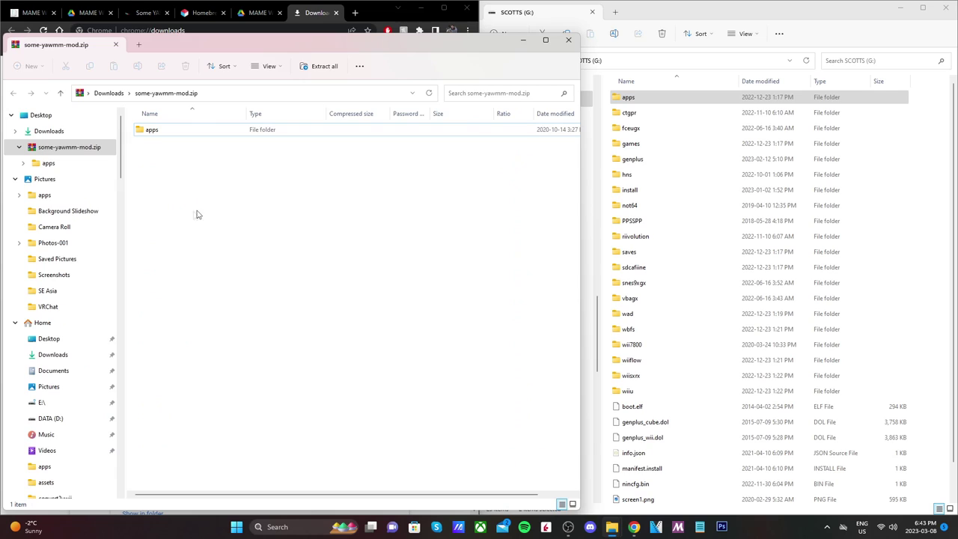
click(158, 133)
drag(154, 134, 926, 200)
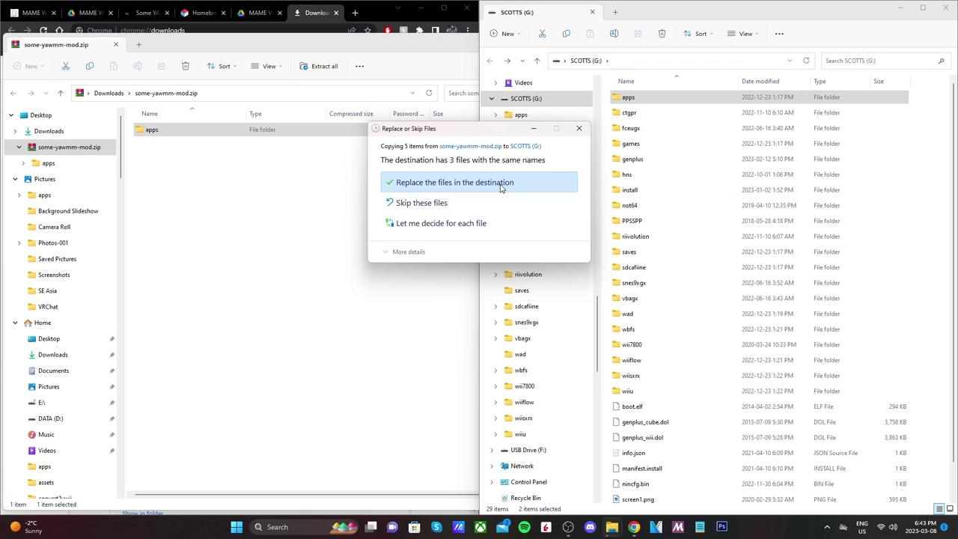
click(472, 184)
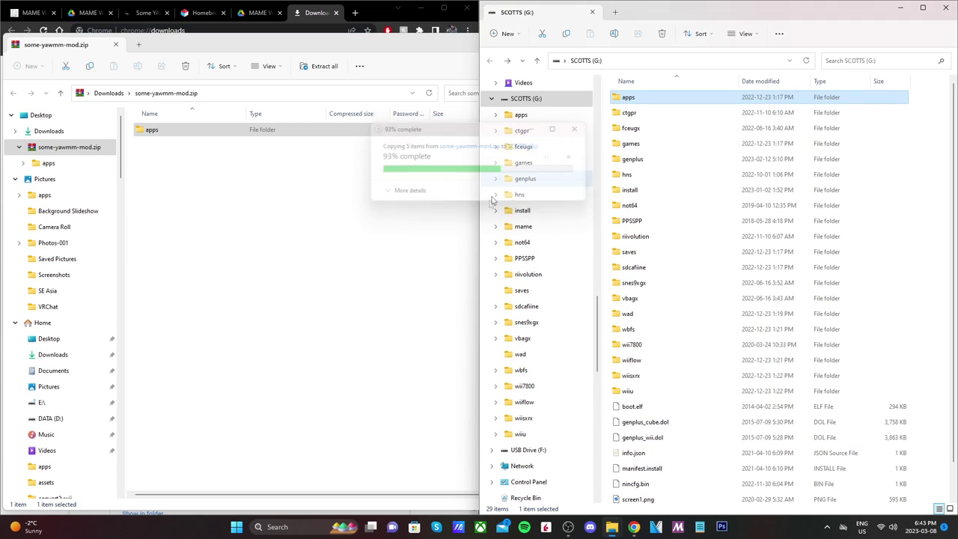
click(570, 39)
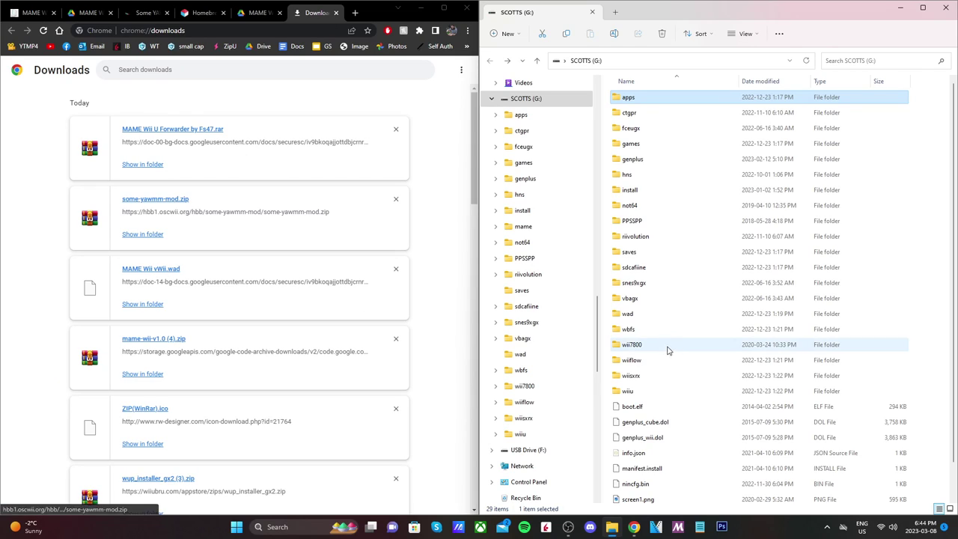
Copy the downloaded MAME Wii vWii.wad into the wad folder on the G: drive.
click(641, 317)
scroll(644, 322, down, 1)
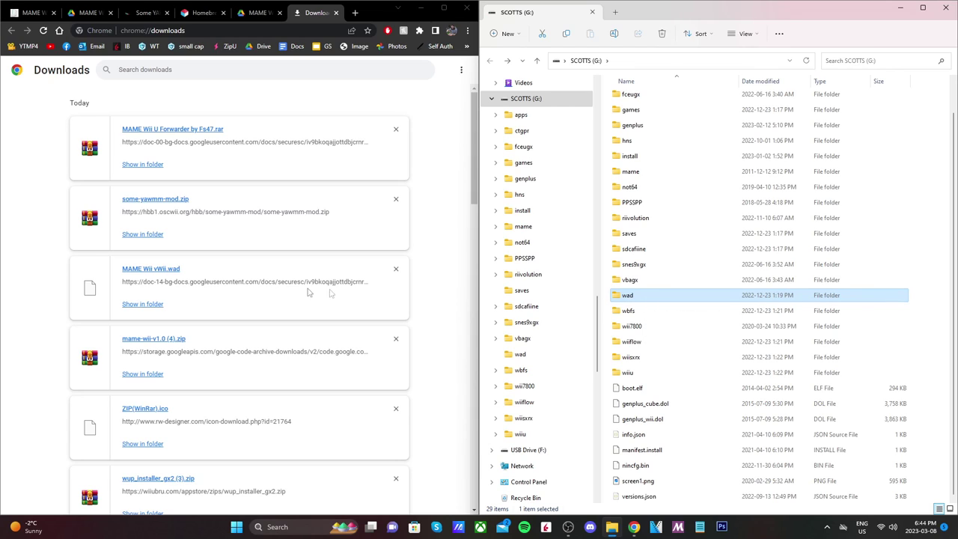
drag(149, 271, 671, 336)
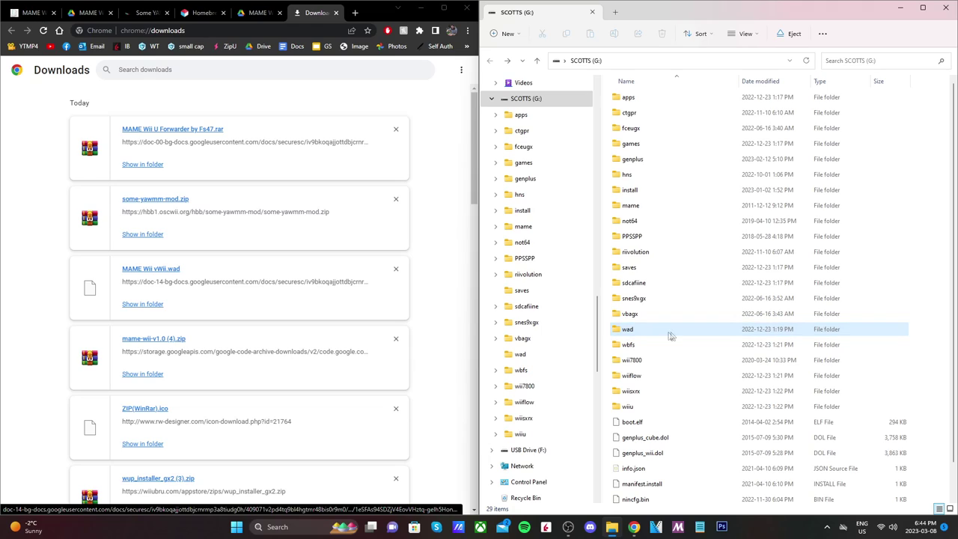
Extract the forwarder folder from MAME Wii U Forwarder by Fs47.rar into the install folder on the G: drive.
click(628, 193)
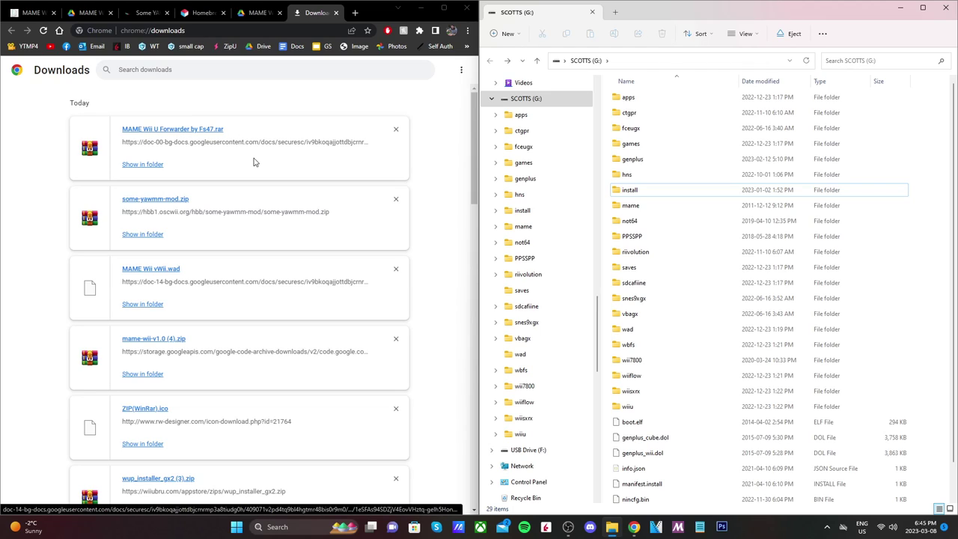
click(164, 134)
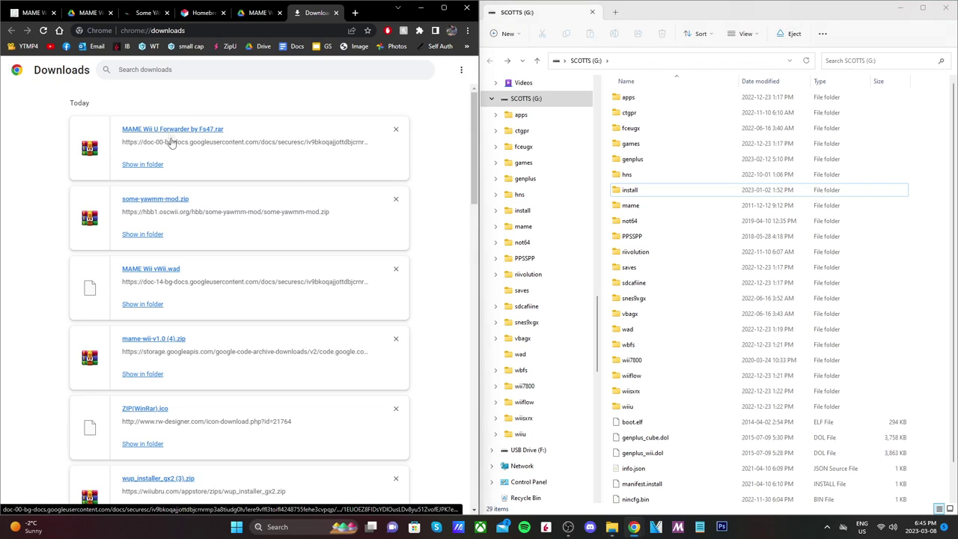
double_click(487, 215)
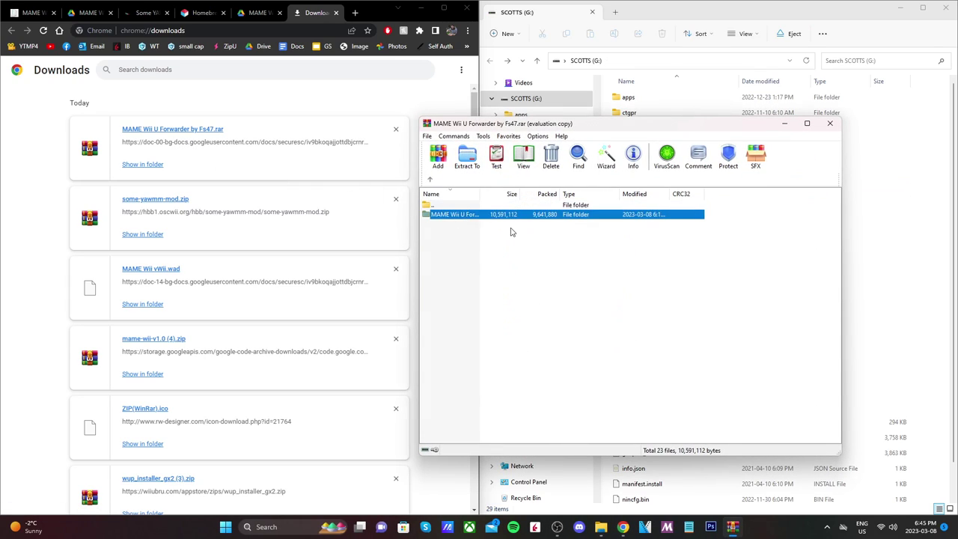
click(682, 294)
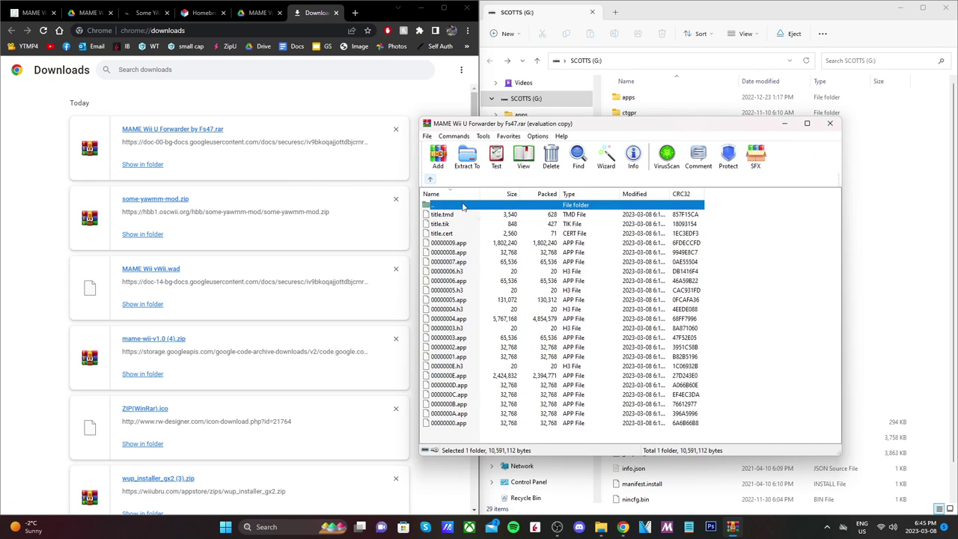
double_click(458, 204)
click(452, 276)
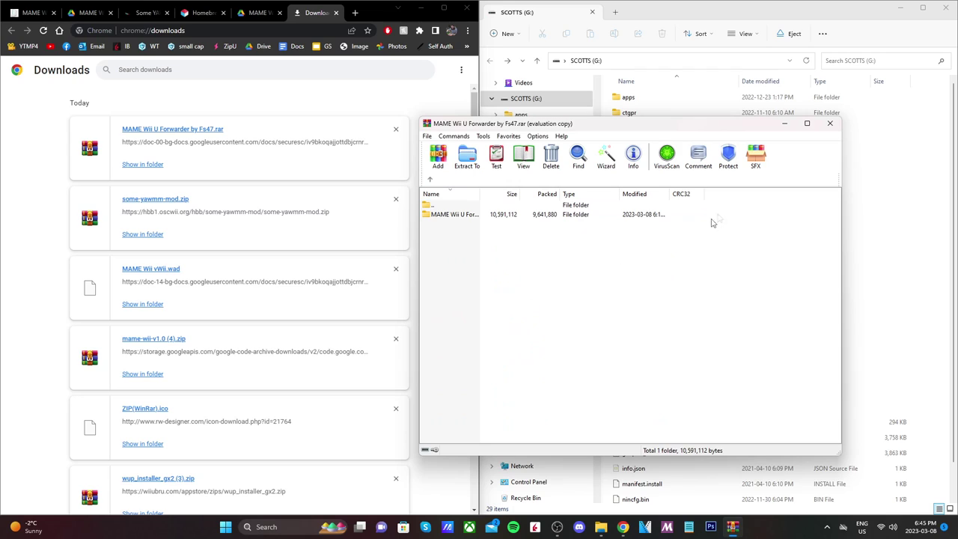
drag(633, 124, 255, 125)
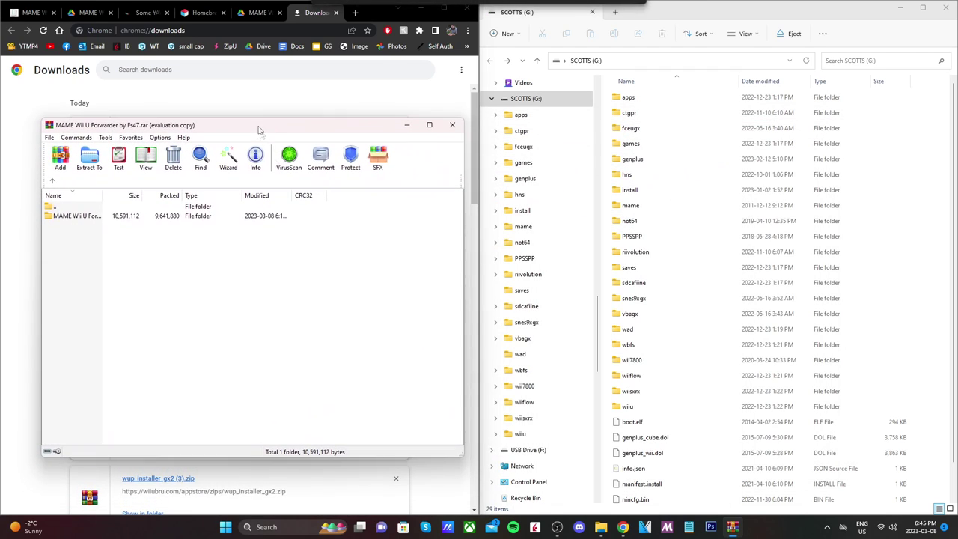
drag(312, 218, 662, 201)
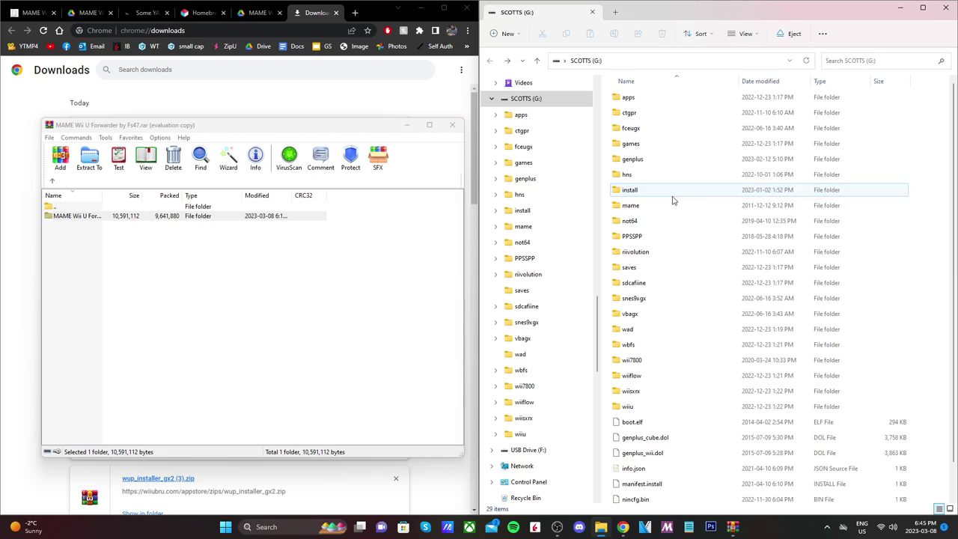
Close the forwarder archive and check the apps folder on the G: drive for the sdlmamewii folder.
click(453, 126)
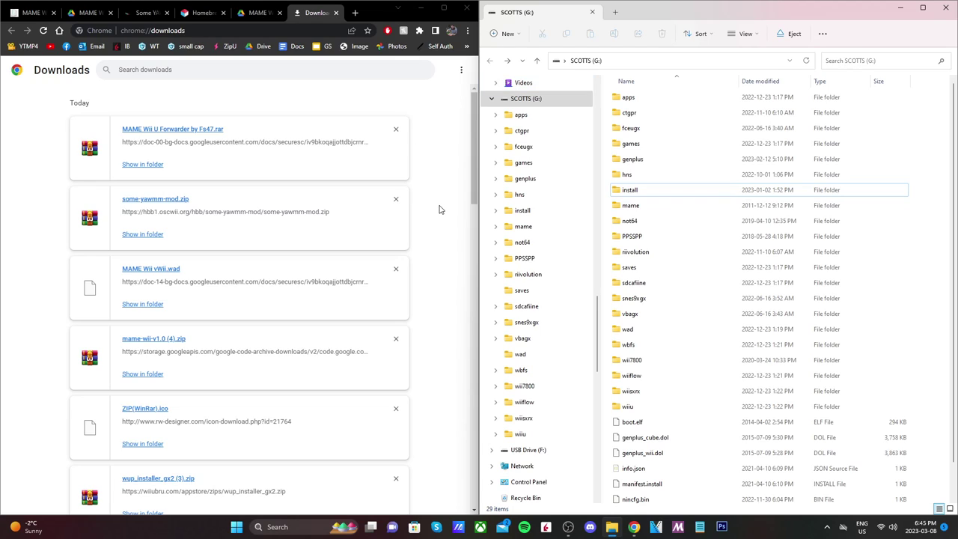
double_click(628, 97)
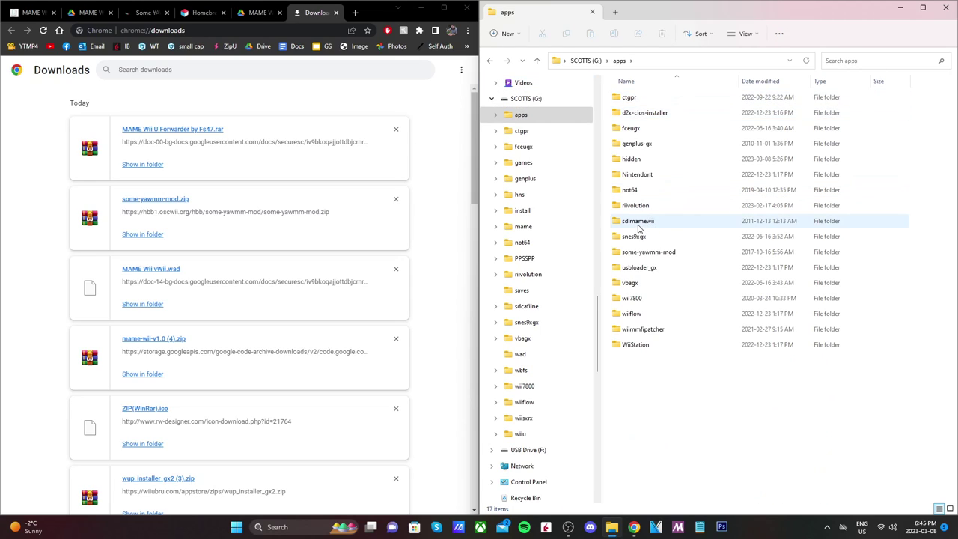
mouse_move(653, 227)
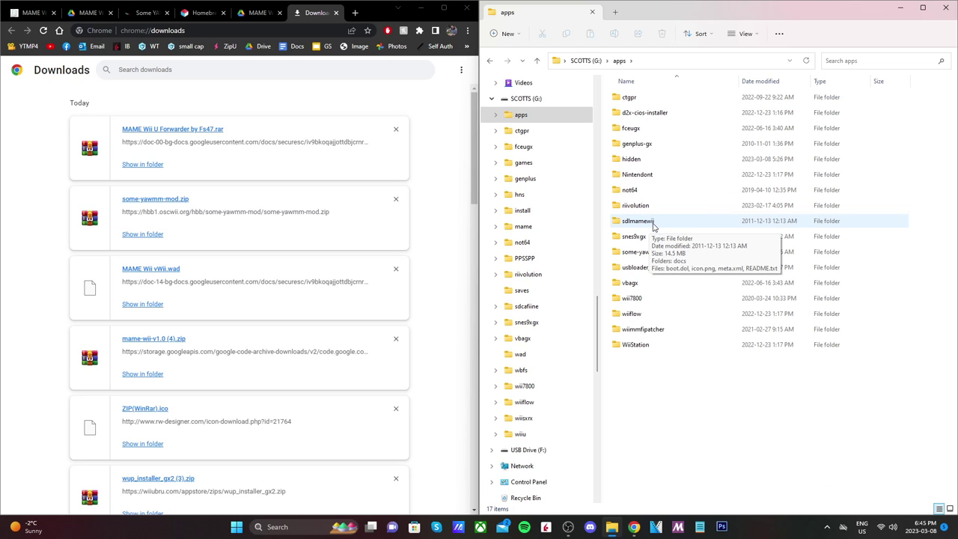
click(489, 61)
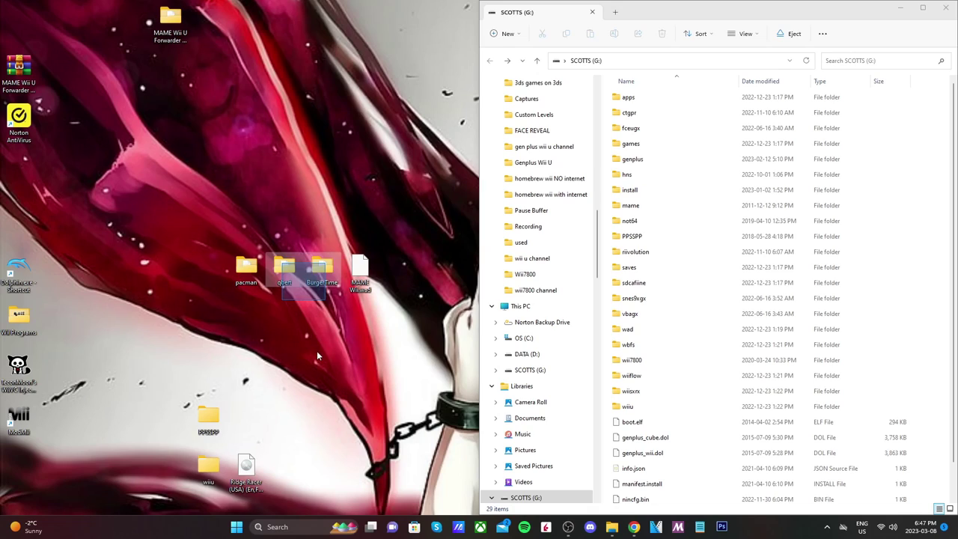
Copy the pacman, qbert and BurgerTime folders from the desktop into mame/roms on the G: drive.
double_click(653, 207)
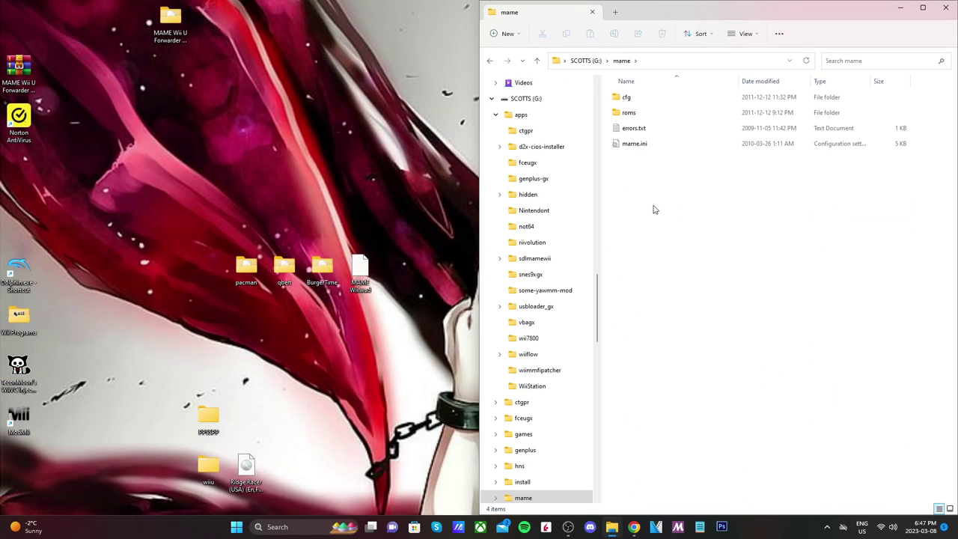
click(645, 117)
double_click(648, 116)
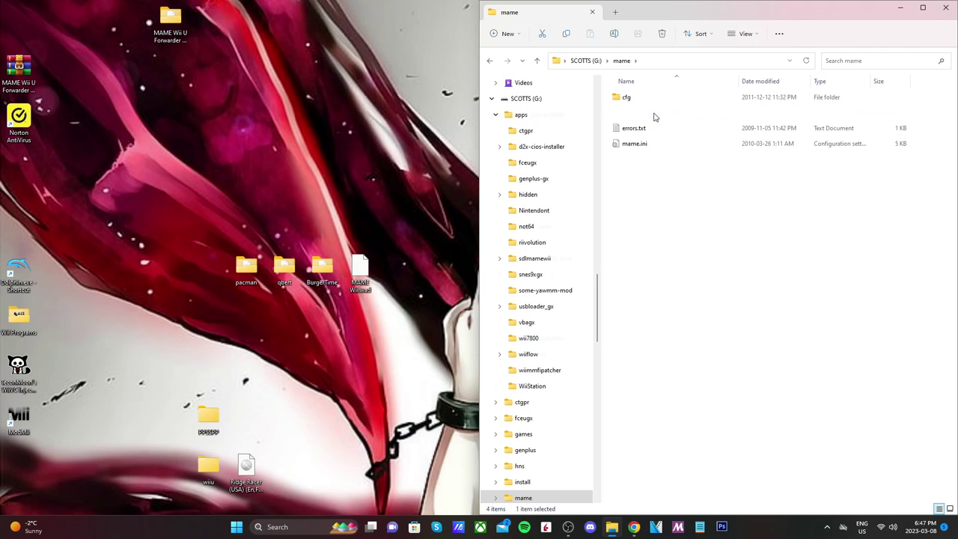
drag(310, 315, 229, 253)
drag(298, 273, 696, 146)
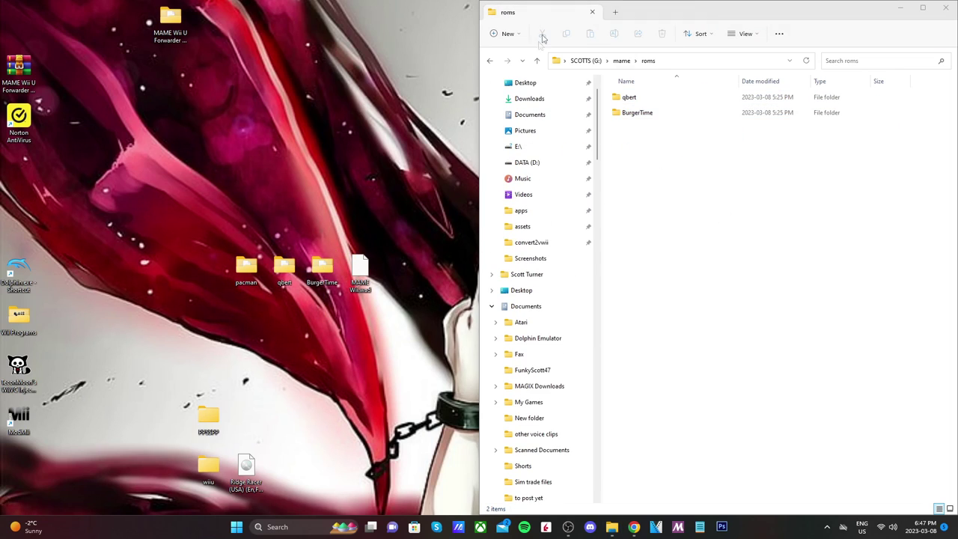
click(490, 61)
click(507, 63)
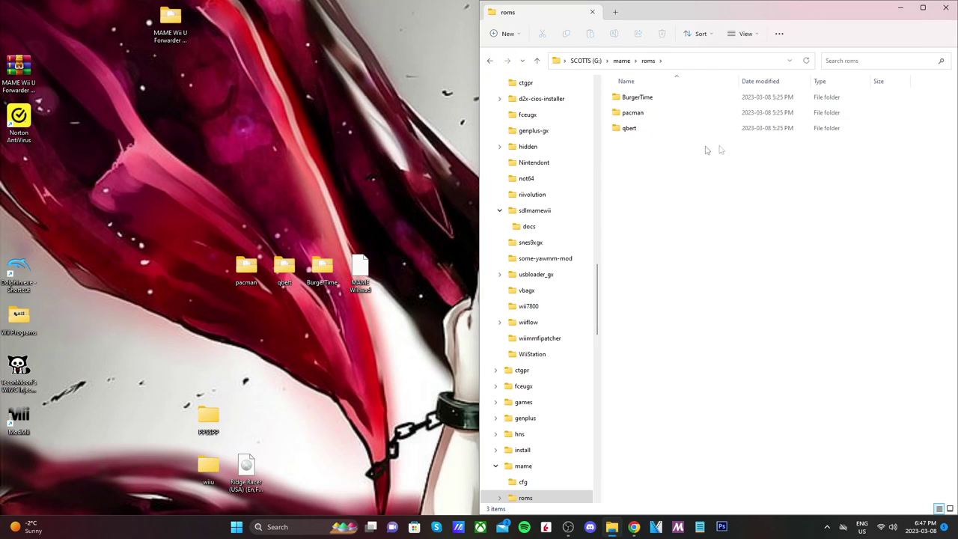
Inspect the ROM files inside the BurgerTime and pacman folders and return to the roms folder.
double_click(665, 100)
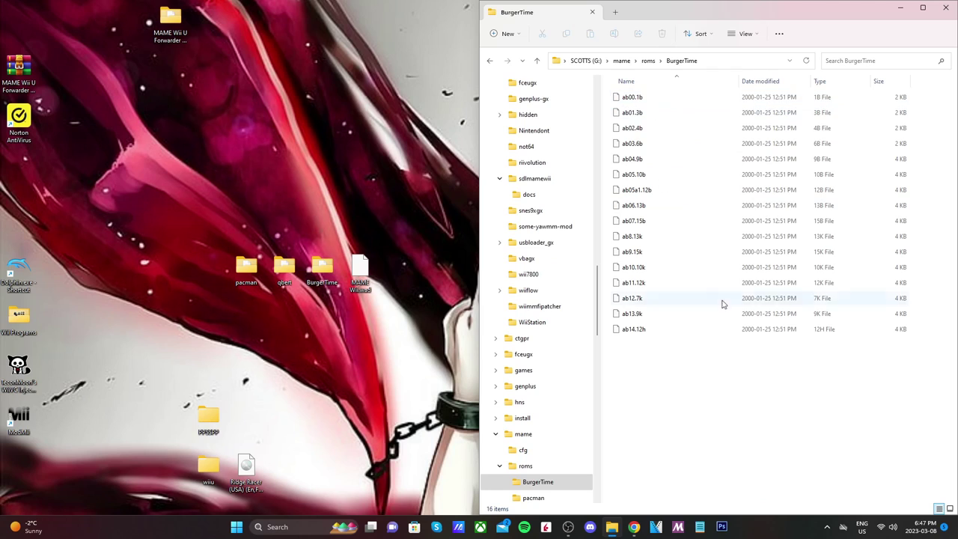
key(alt+Left)
click(738, 347)
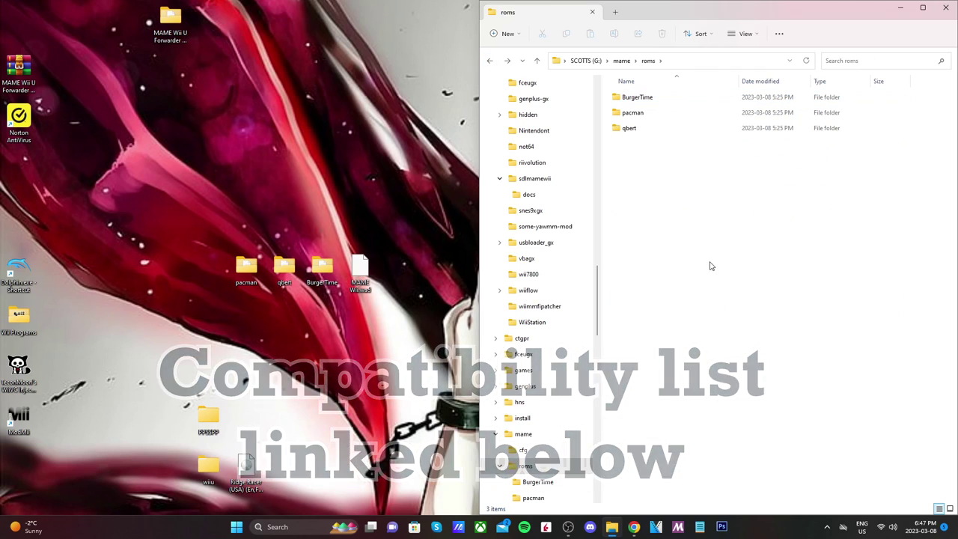
double_click(636, 117)
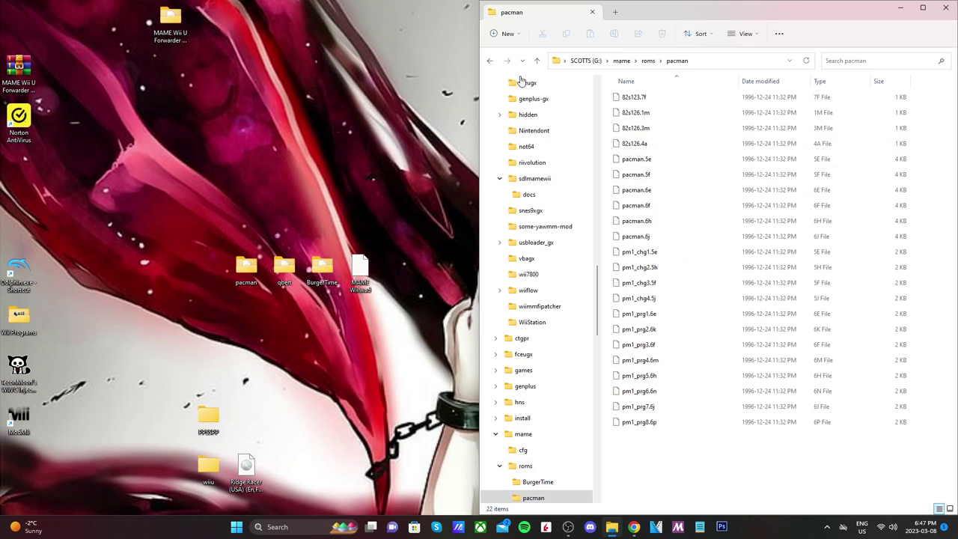
click(489, 61)
click(756, 213)
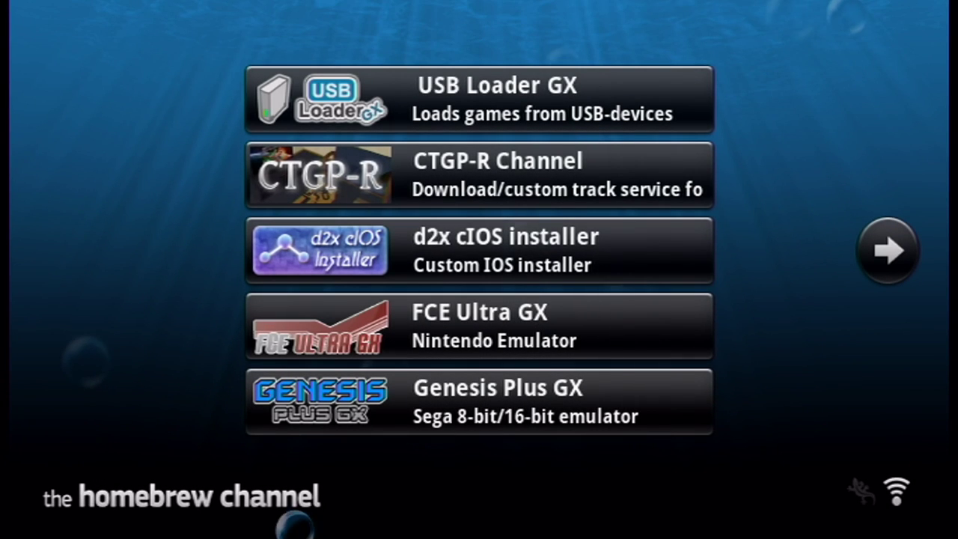
Switch to the Homebrew Channel on the Wii and load MAME Wii.
key(Right)
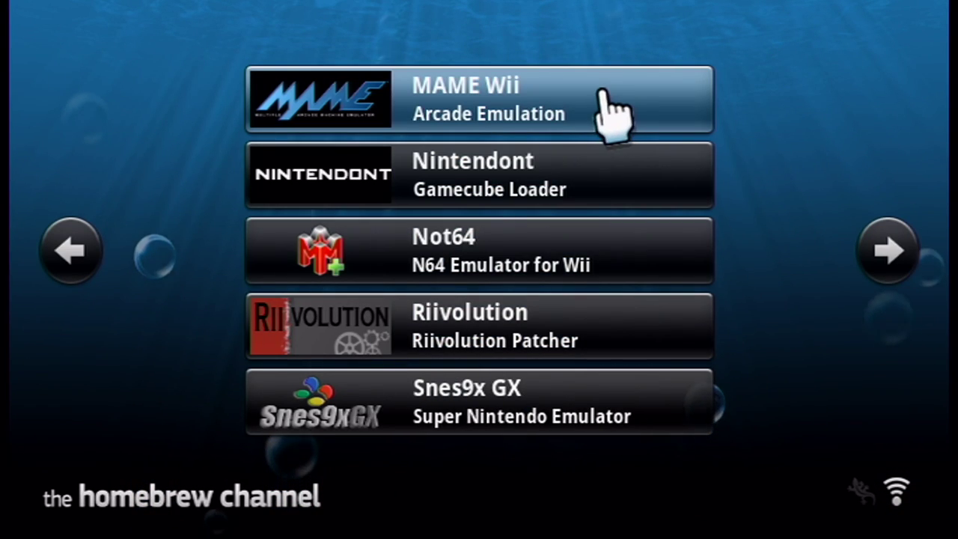
click(606, 98)
click(536, 418)
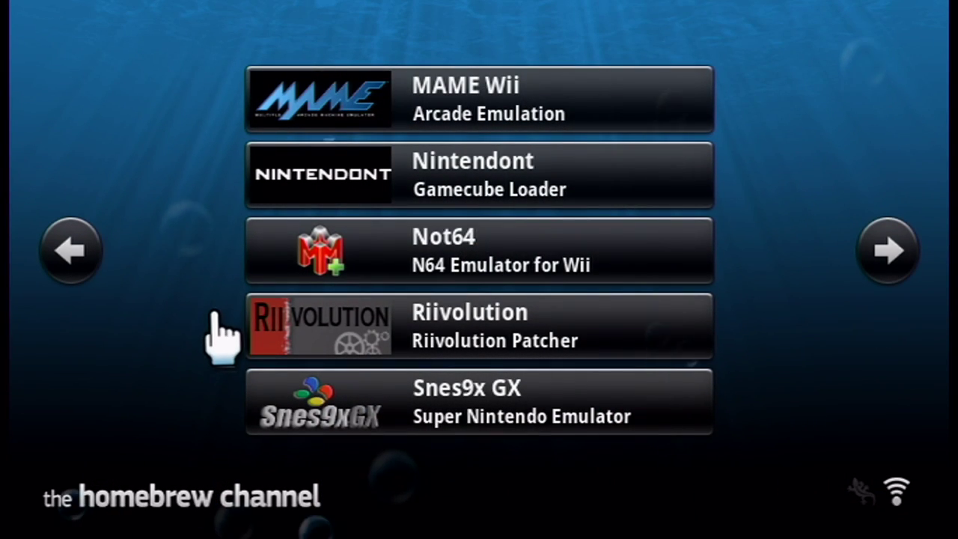
Load Some YAWMM Mod from the Homebrew Channel's app list.
scroll(222, 337, down, 5)
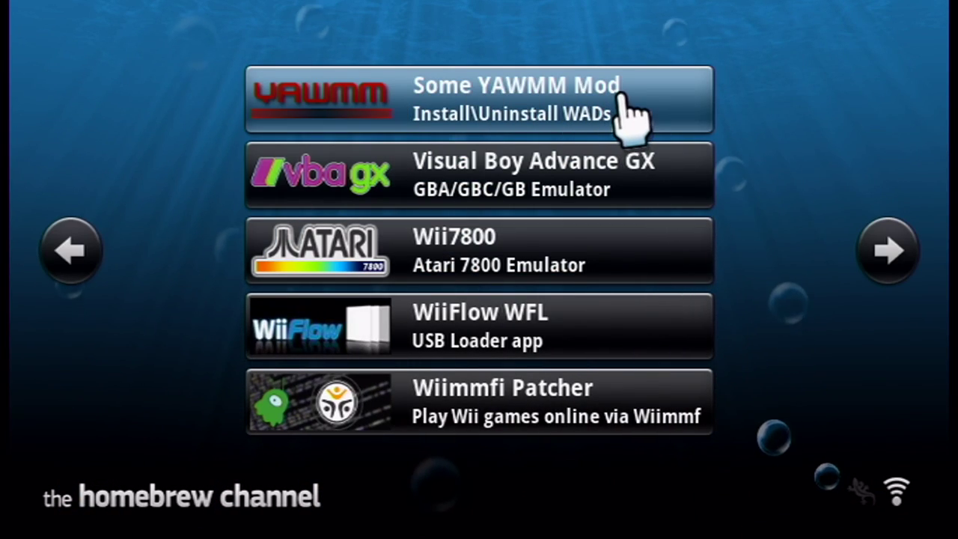
click(629, 116)
click(541, 422)
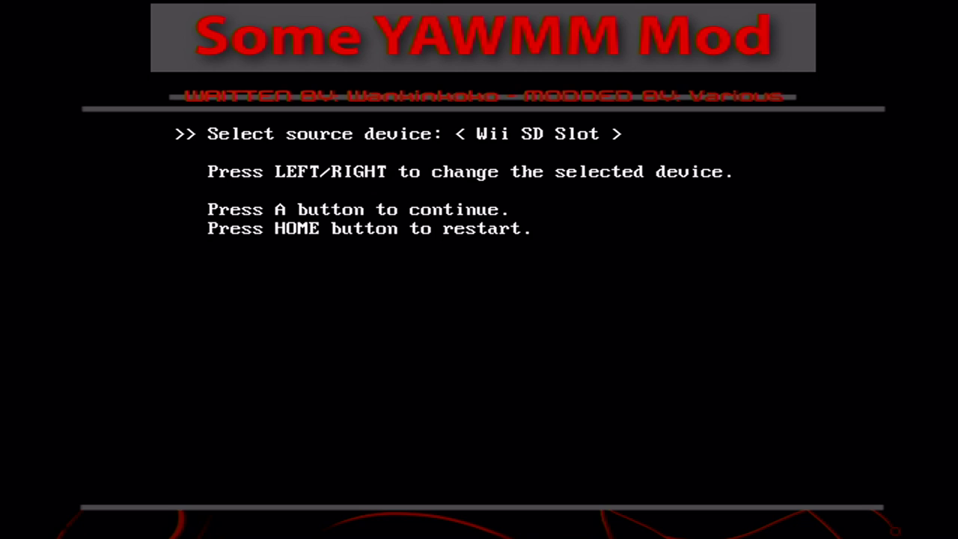
Install MAME Wii vWii.wad from the wad folder on the Wii SD Slot and exit to the Wii Menu.
key(a)
key(Down)
key(Down)
key(Down)
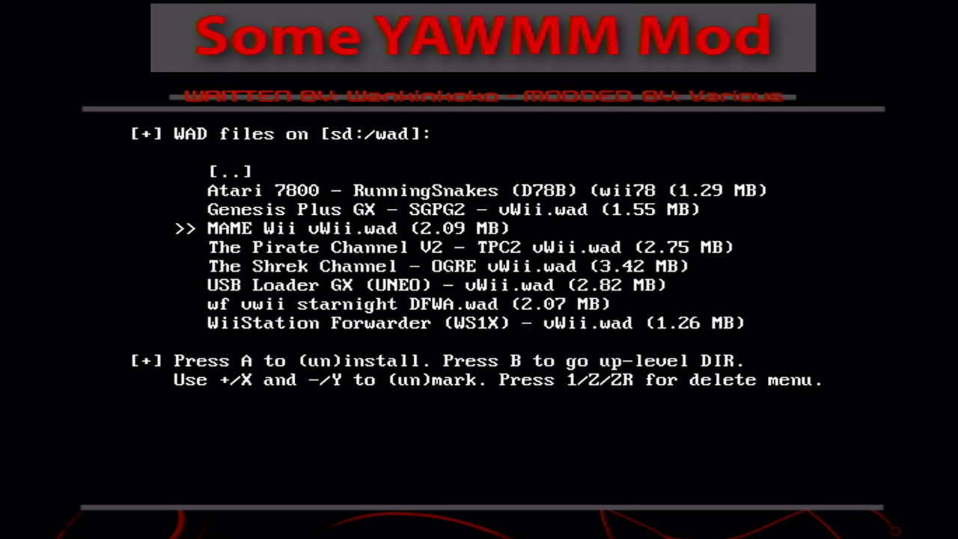
key(a)
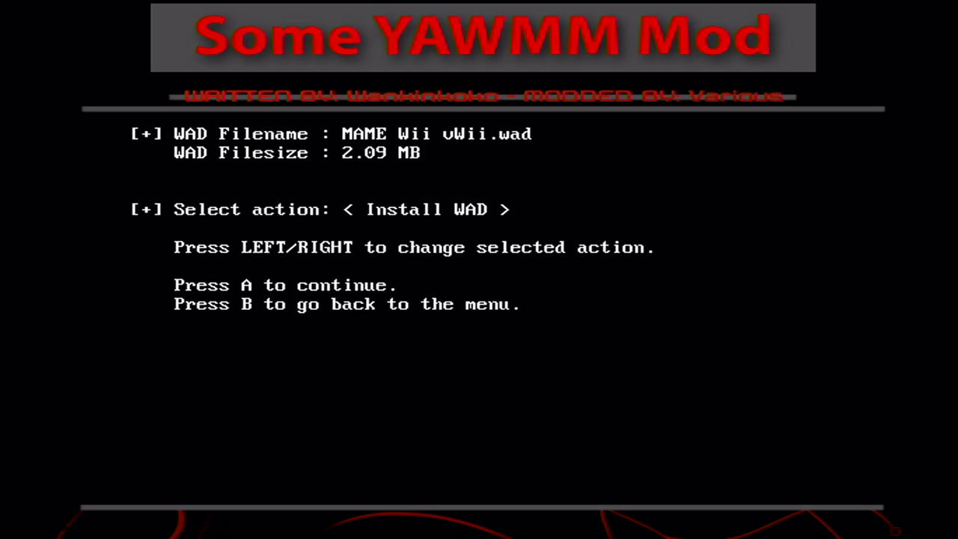
key(a)
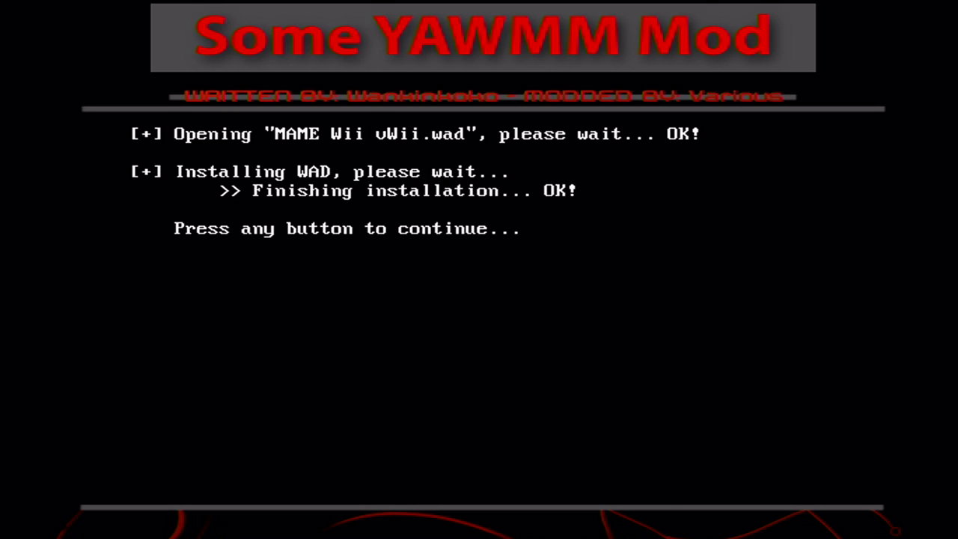
key(a)
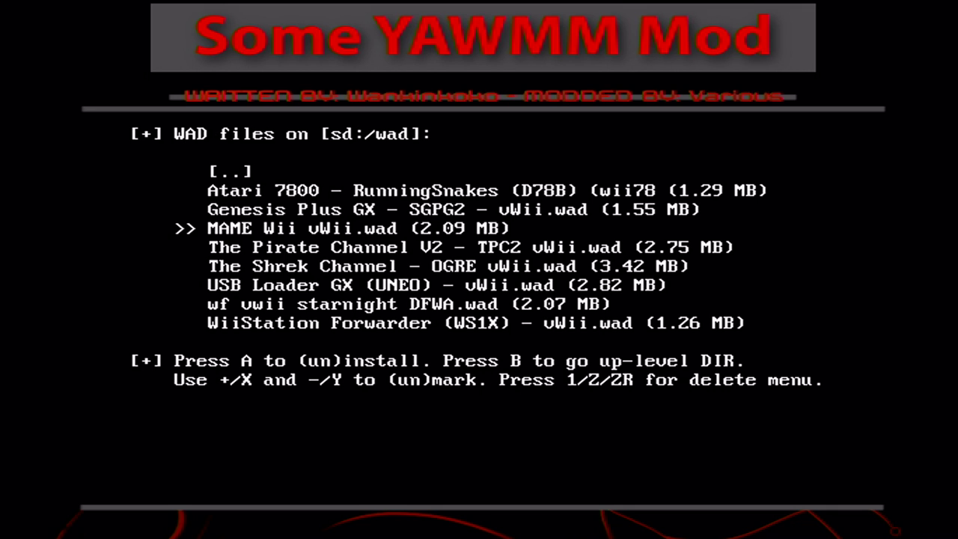
key(Home)
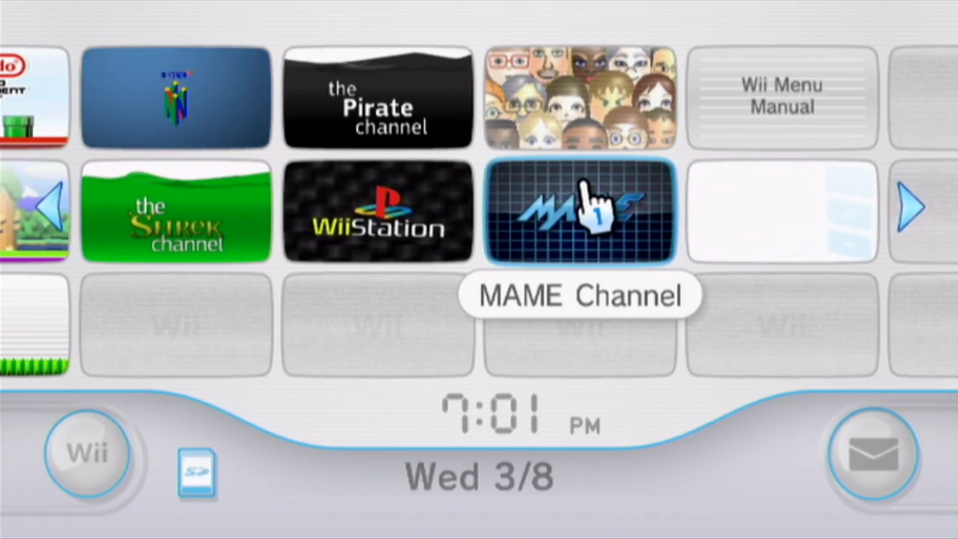
Launch the MAME Channel and open the User Interface controls of the general inputs configuration.
click(591, 206)
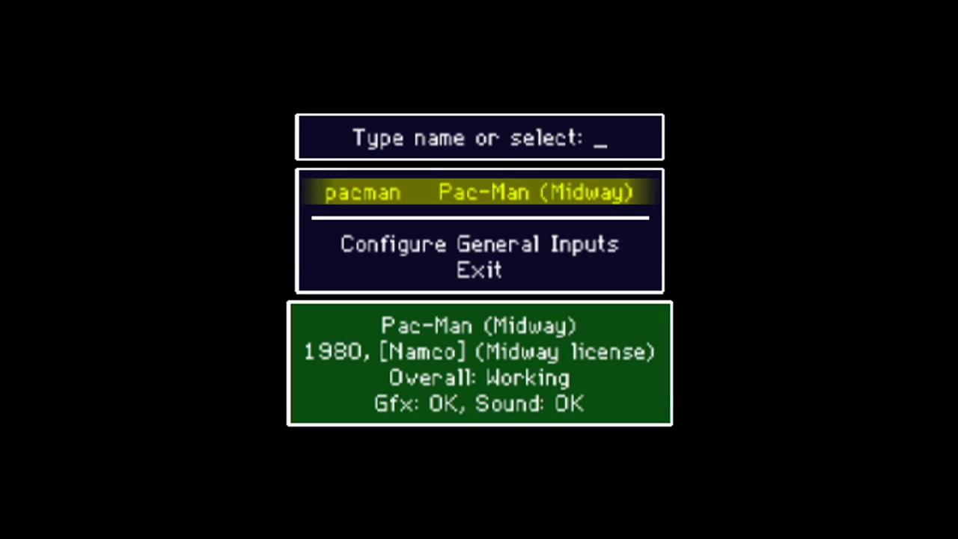
key(Down)
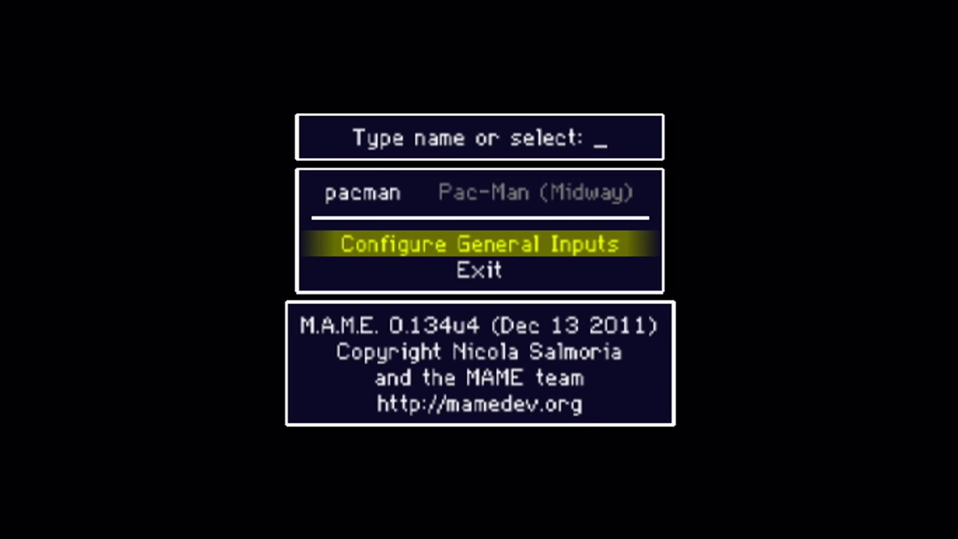
key(Return)
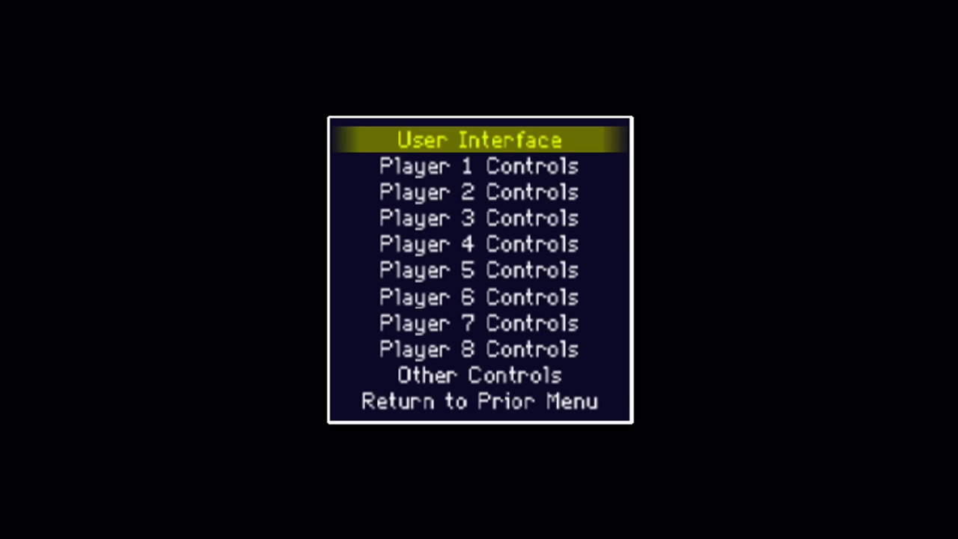
key(Return)
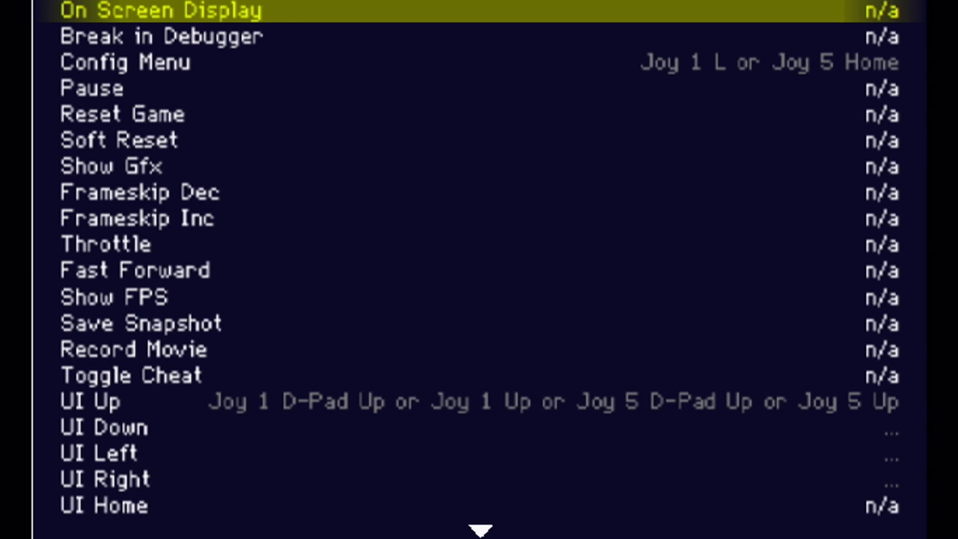
Assign Joy 5 Plus to the Pause function.
key(Down)
key(Down)
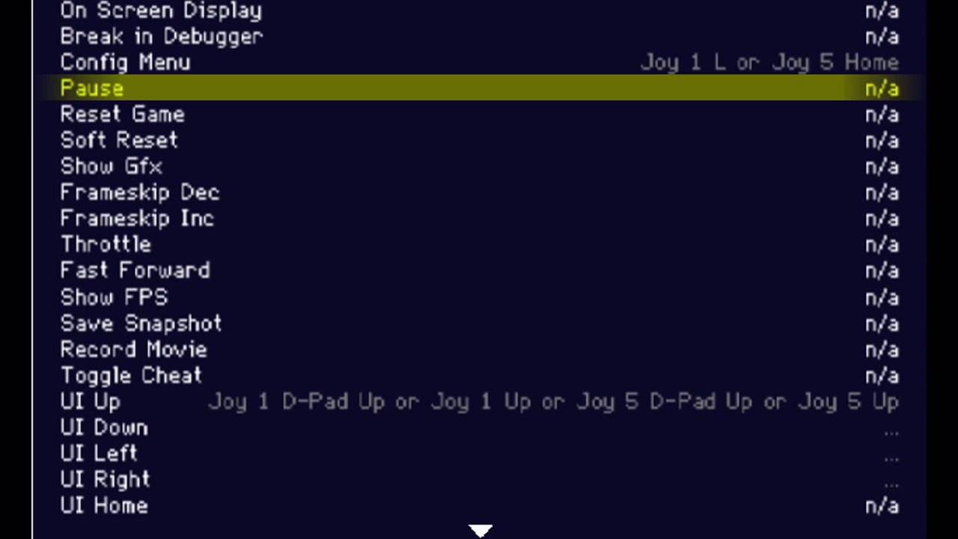
key(Return)
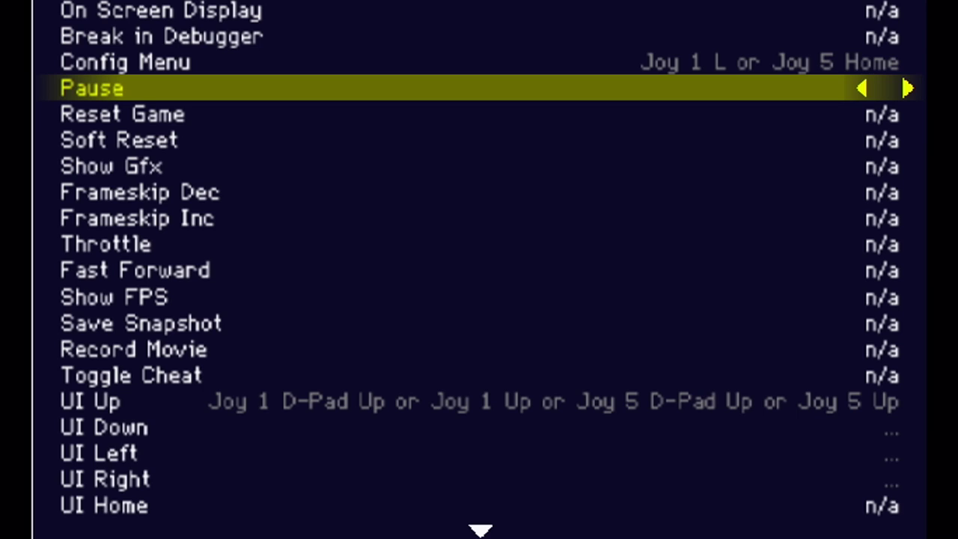
Review the remaining User Interface input assignments through to Load State and return to the prior menu.
key(Down)
key(Down)
key(Down)
key(Down)
key(Down)
key(Down)
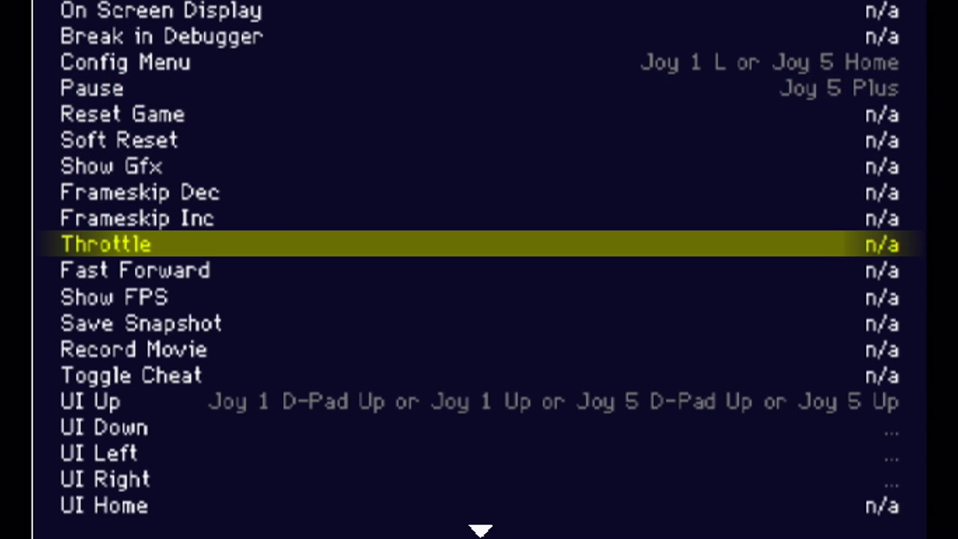
key(Down)
key(Down)
key(Down)
key(Down)
key(Down)
key(Down)
key(Down)
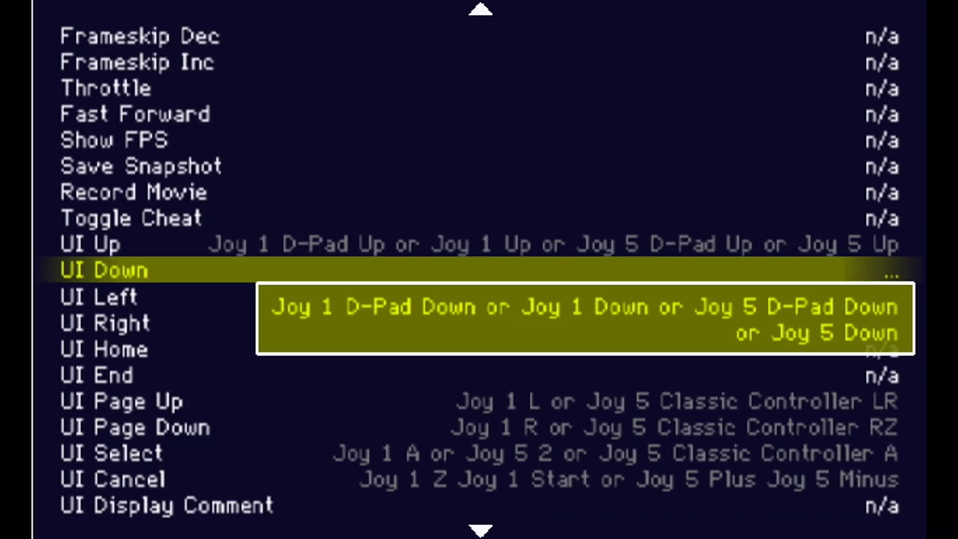
key(Down)
key(Down)
key(Down)
key(Page_Down)
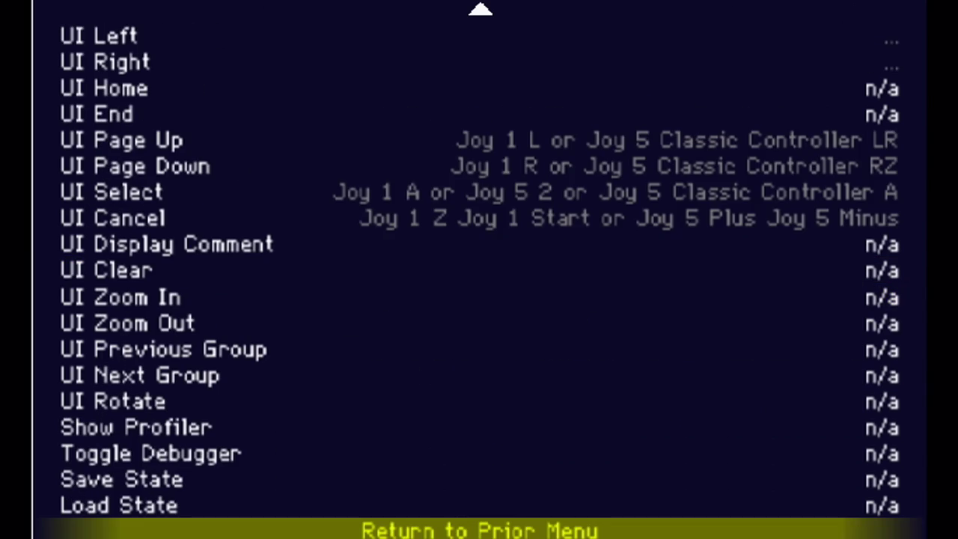
key(Return)
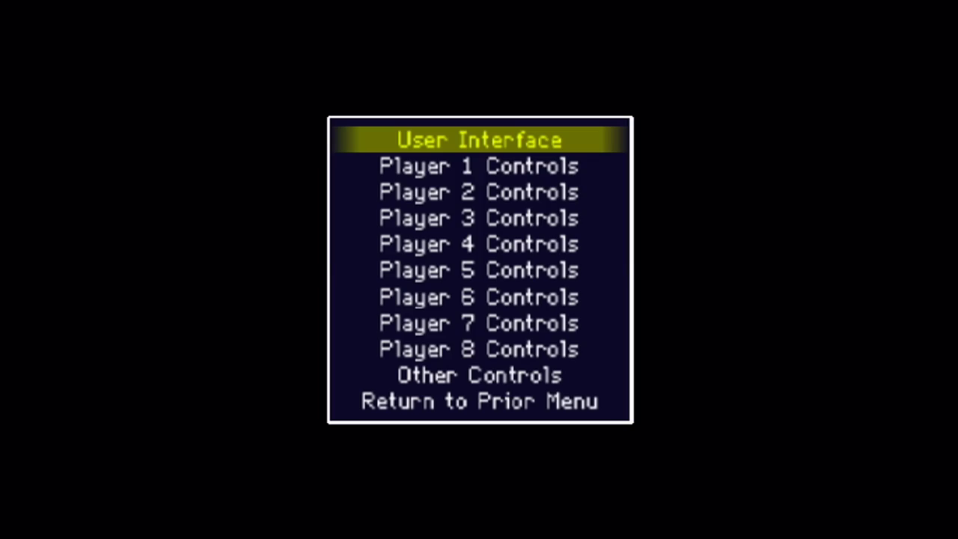
Open the Player 1 Controls and set P1 Up to Joy 5 D-Pad Up.
key(Down)
key(Return)
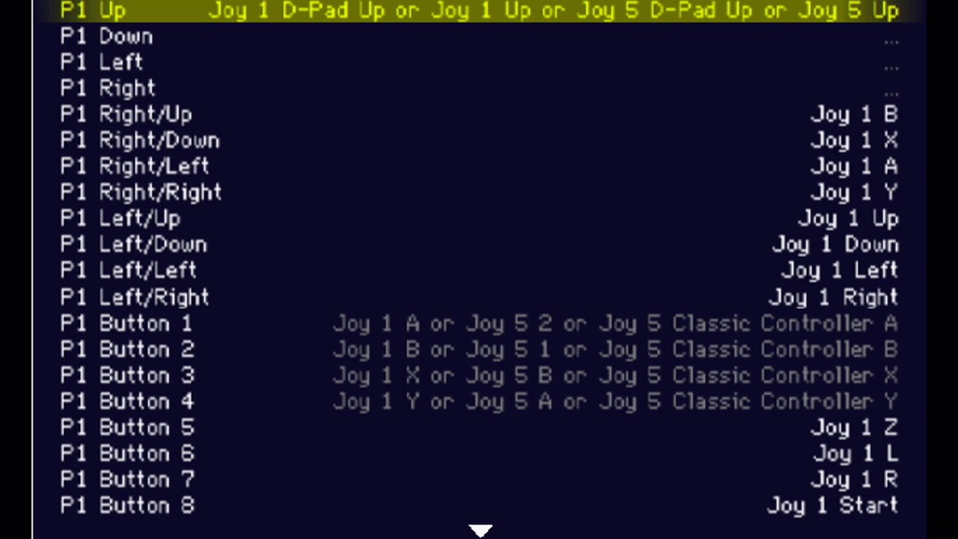
key(Down)
key(Up)
key(Down)
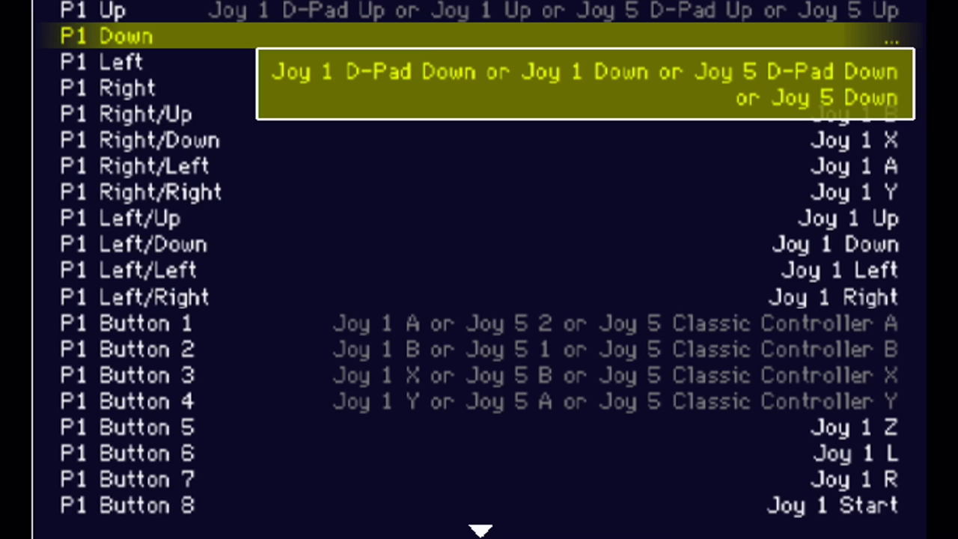
key(Up)
key(Return)
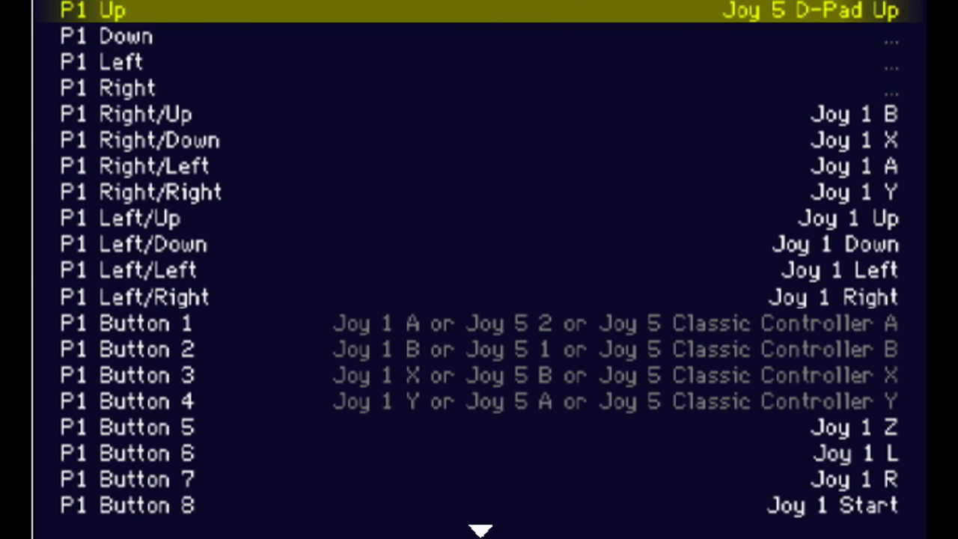
Assign P1 Down, P1 Left and P1 Right to the matching Joy 5 D-Pad directions.
key(Down)
key(Return)
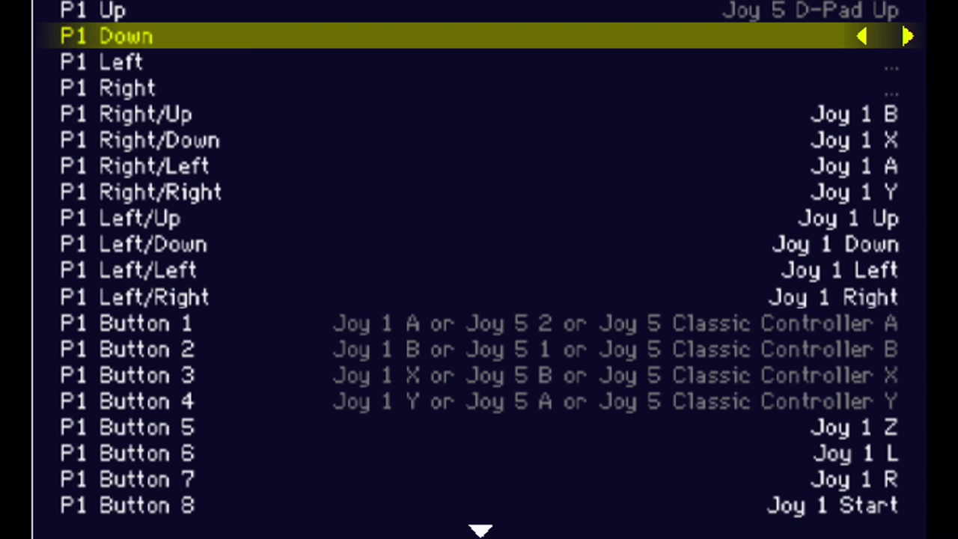
key(Down)
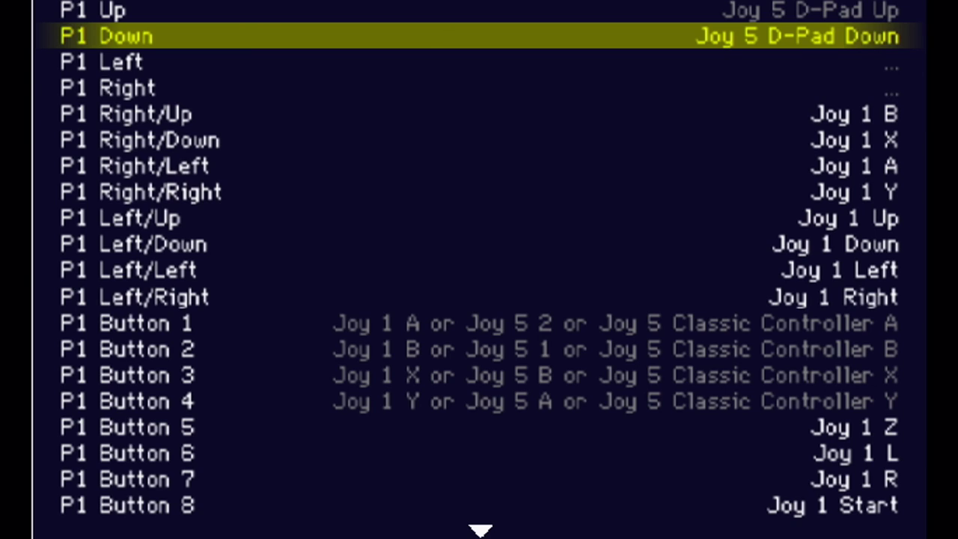
key(Down)
key(Return)
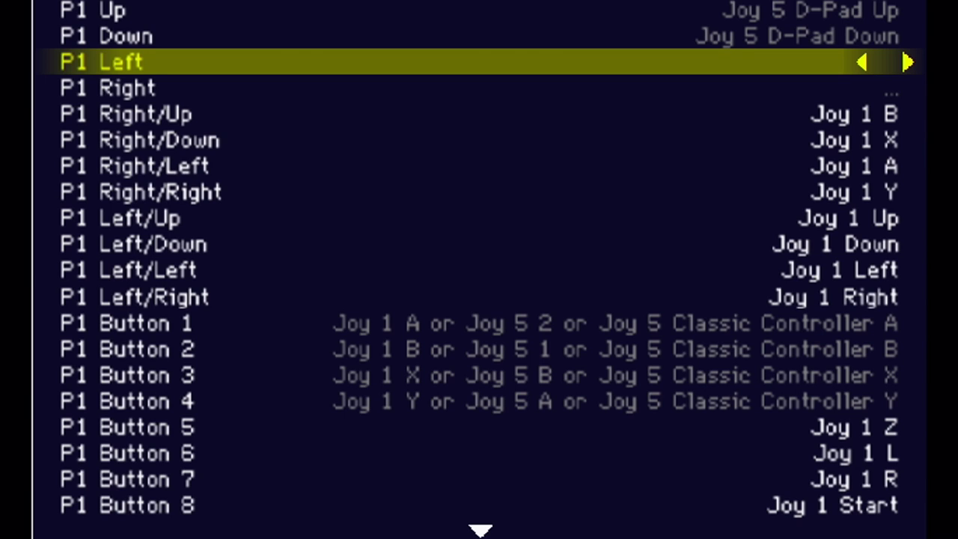
key(Left)
key(Down)
key(Return)
key(Right)
key(Down)
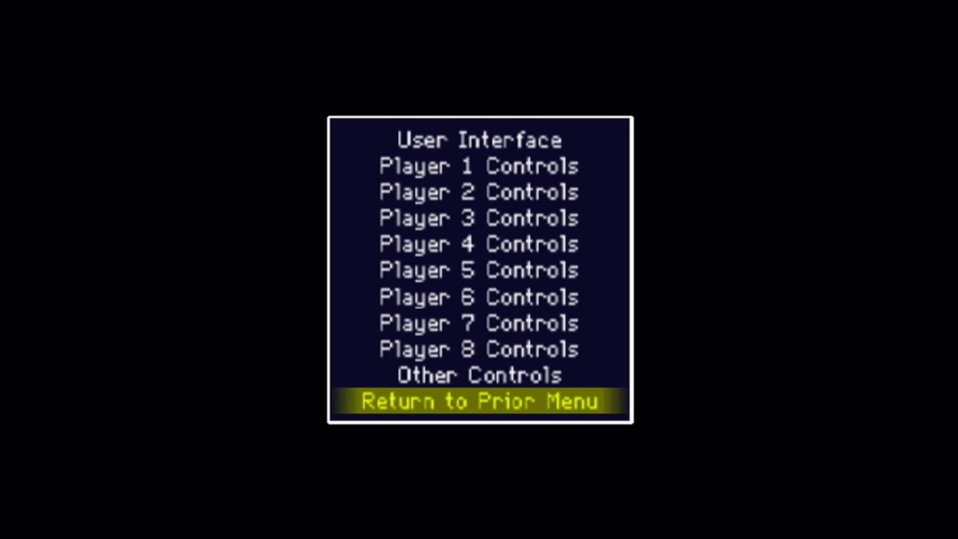
Leave the general inputs configuration and launch Pac-Man (Midway), accepting the copyright notice and dismissing the game information.
key(Return)
key(Up)
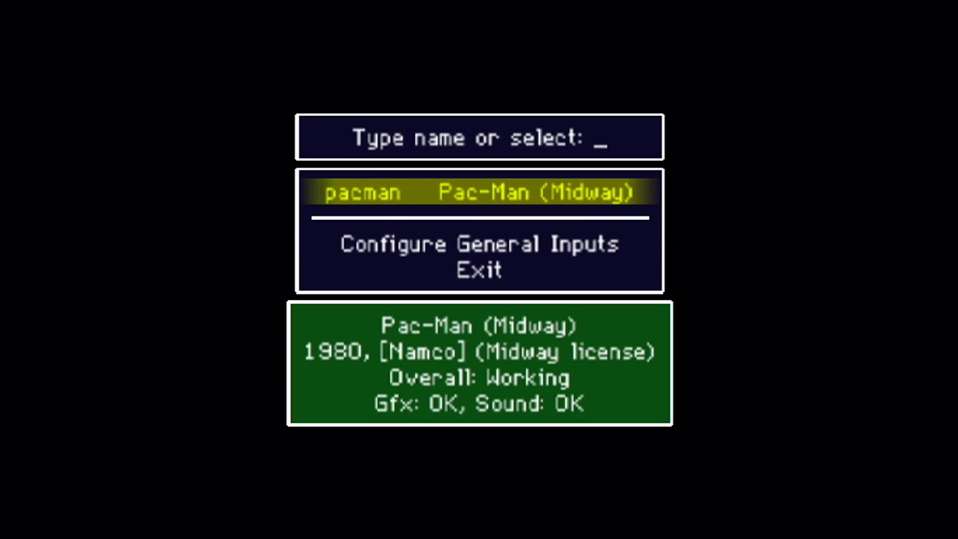
key(Return)
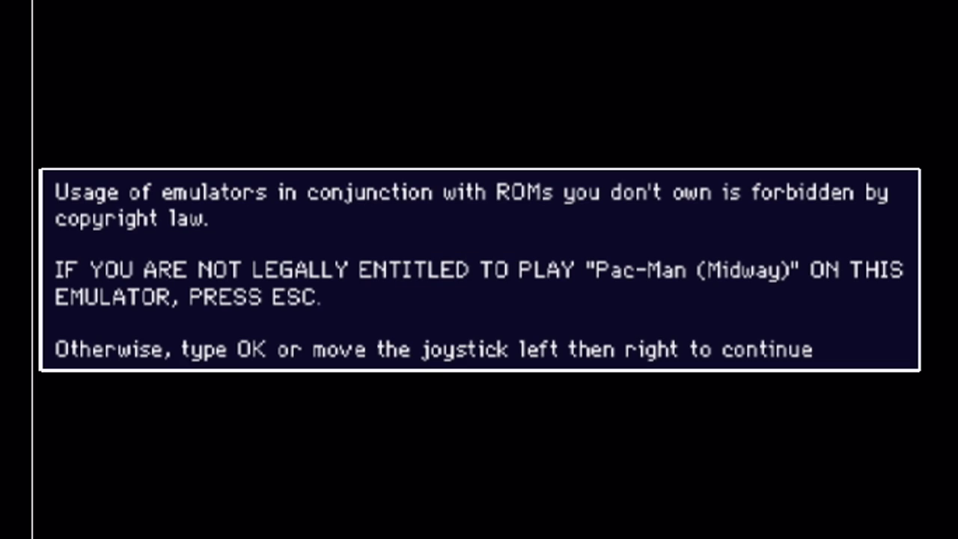
key(o)
key(k)
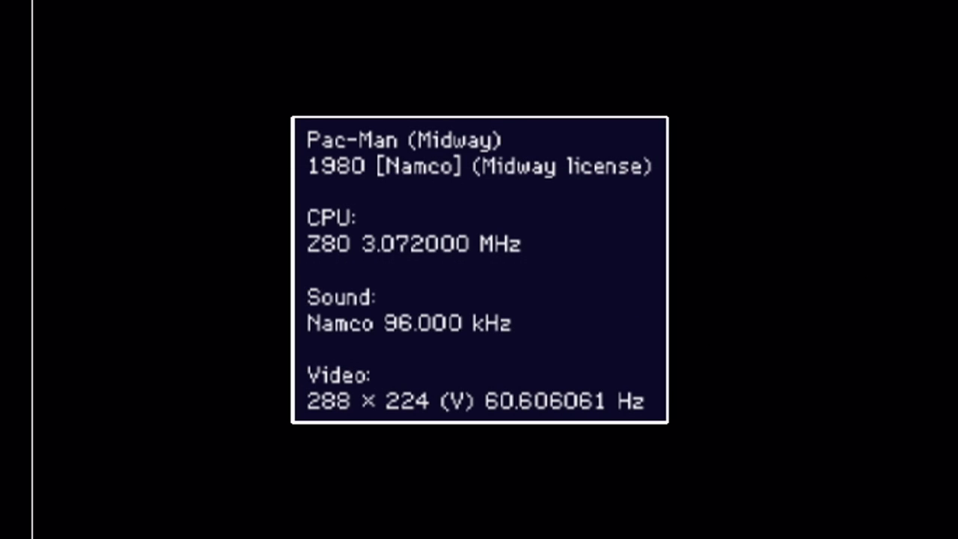
key(Return)
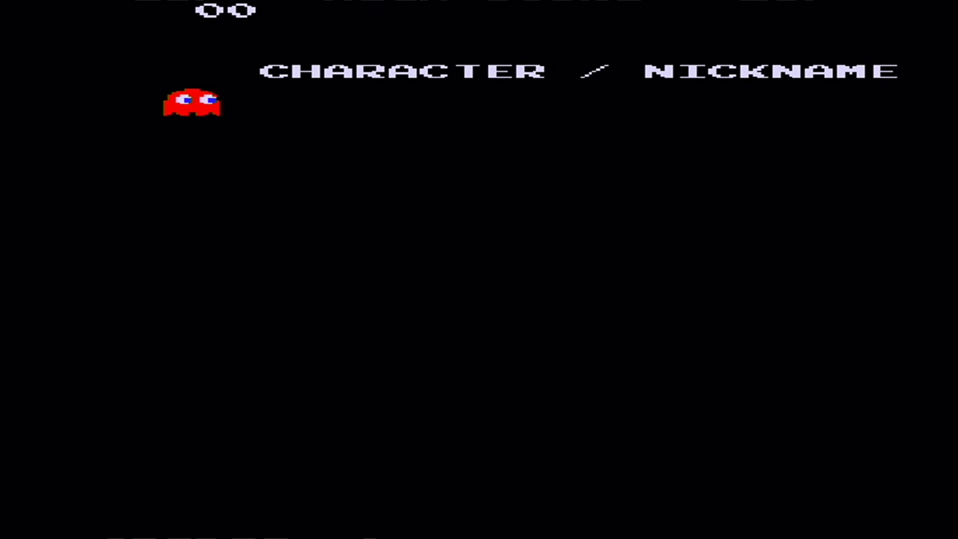
Insert a credit and play a one-player Pac-Man game.
key(5)
key(1)
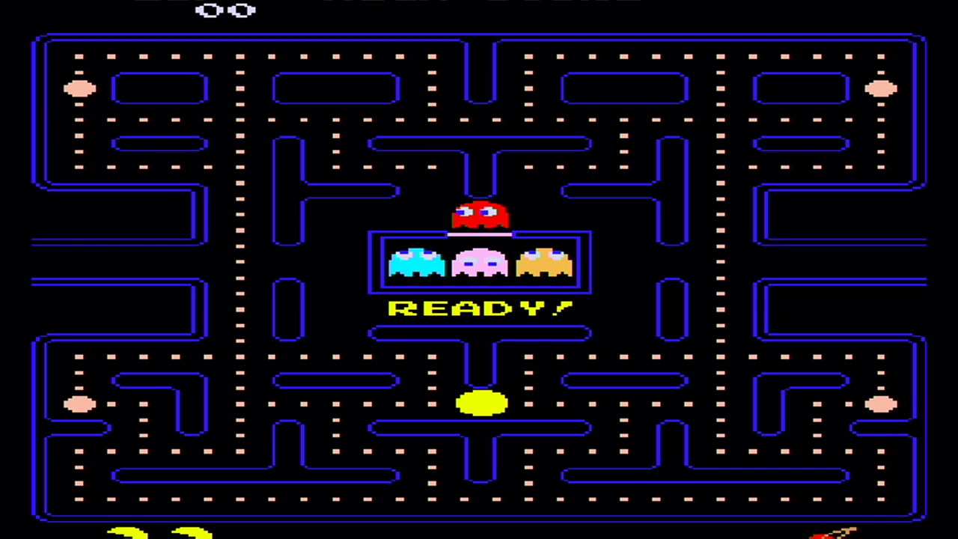
key(Right)
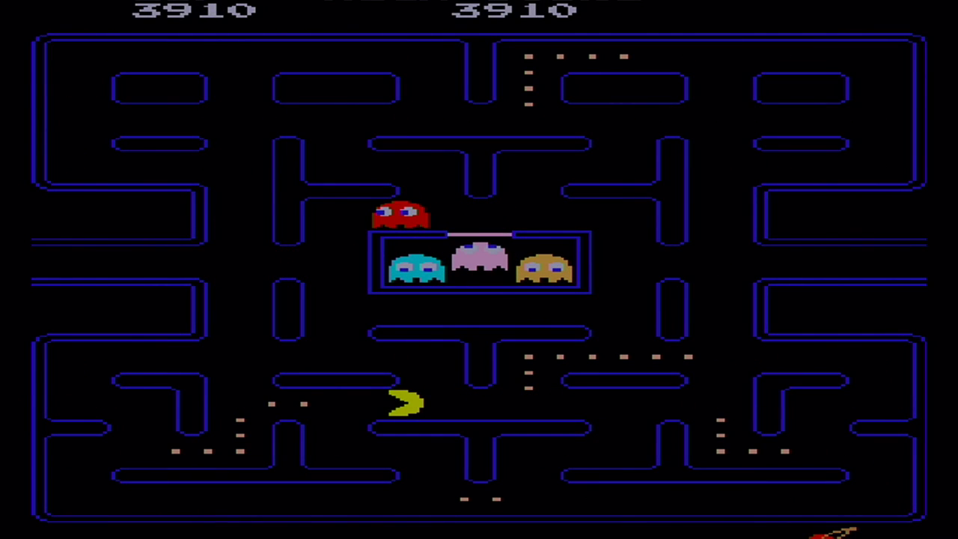
Open the in-game MAME configuration menu and choose Select New Game to leave Pac-Man.
key(Tab)
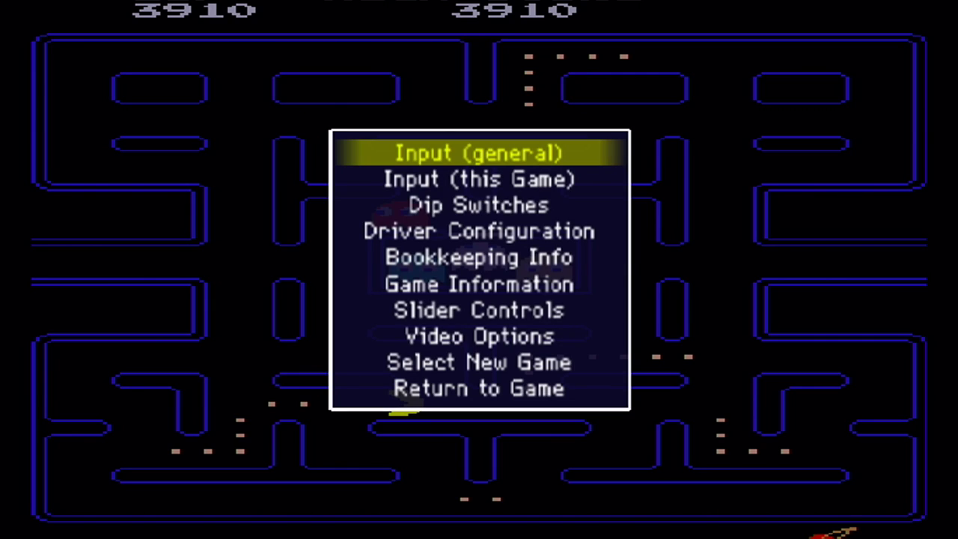
key(Up)
key(Up)
key(Return)
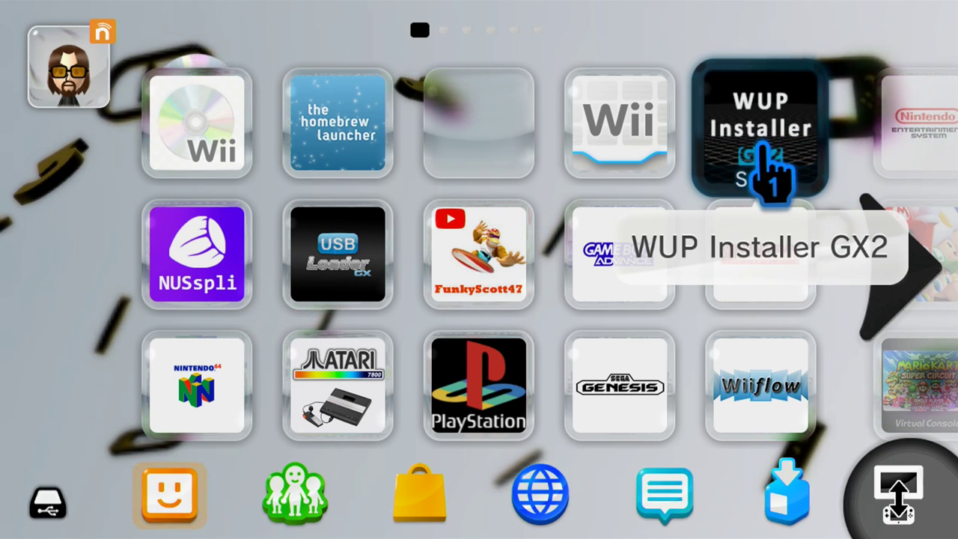
Launch WUP Installer GX2 from the Wii U home screen and install MAME Wii U Forwarder by Fs47 to USB.
click(778, 147)
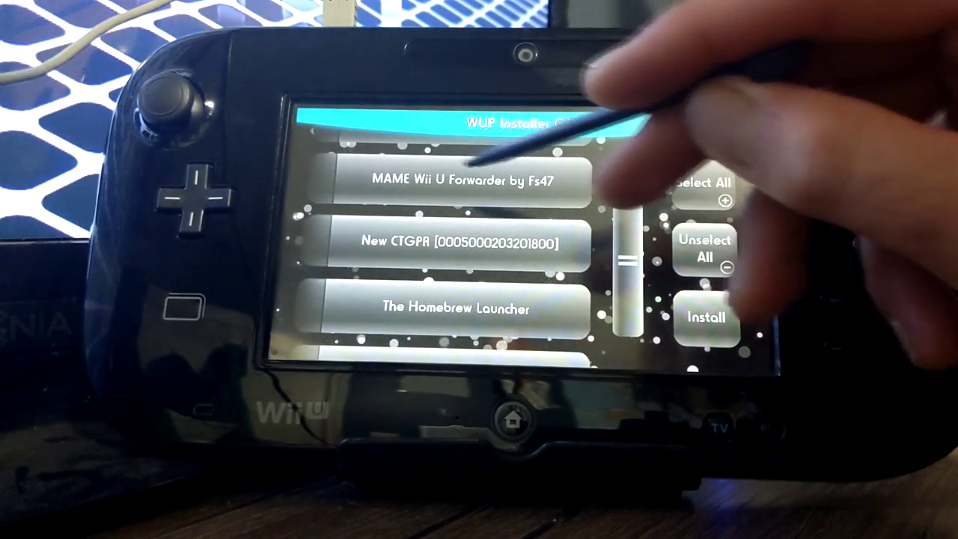
click(562, 176)
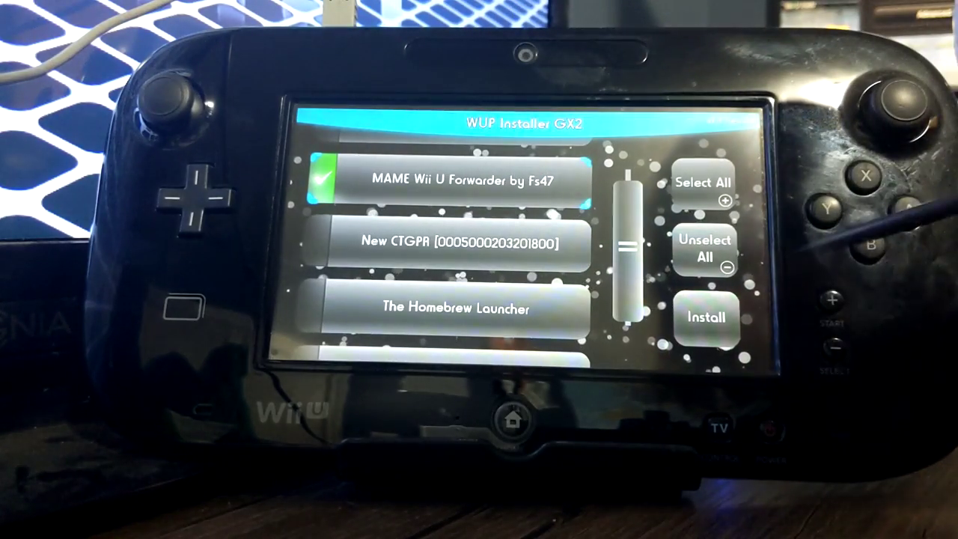
click(708, 301)
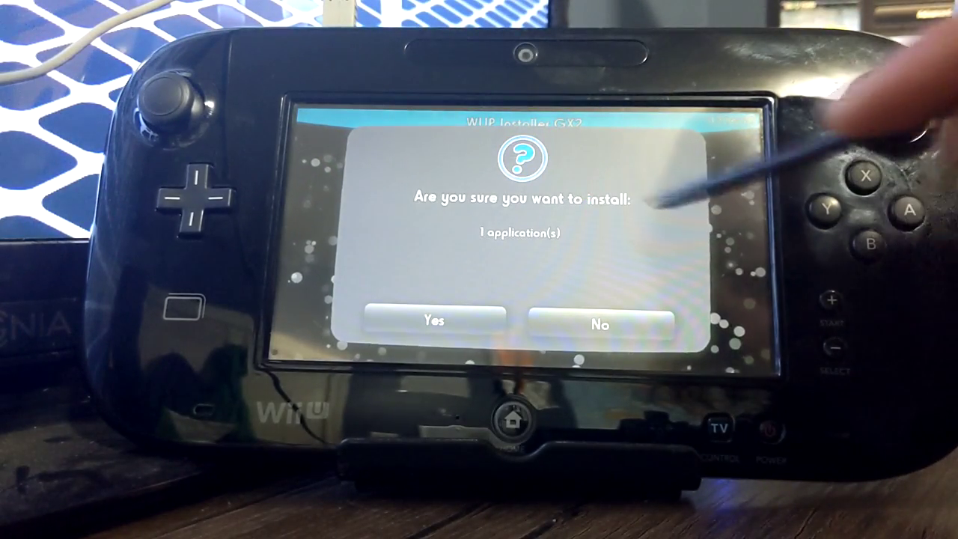
click(471, 308)
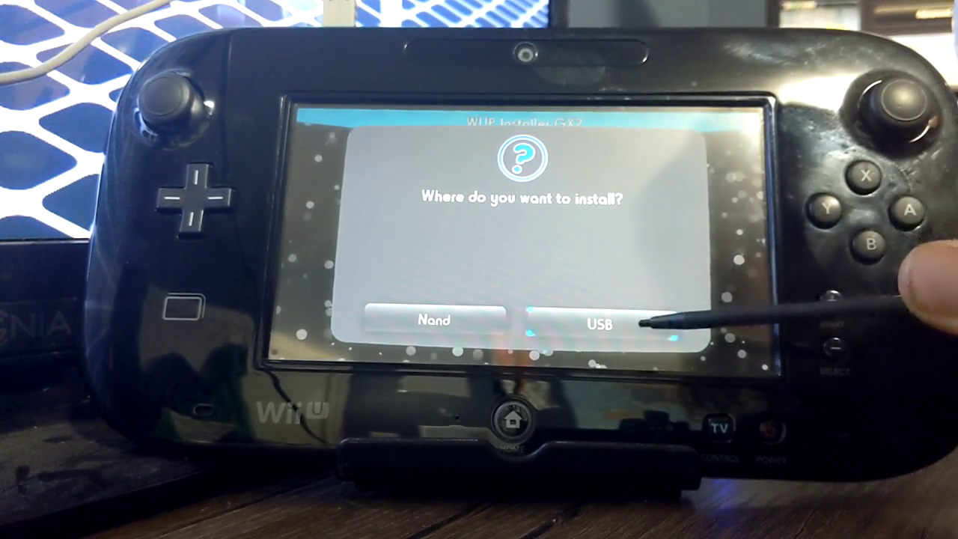
click(642, 324)
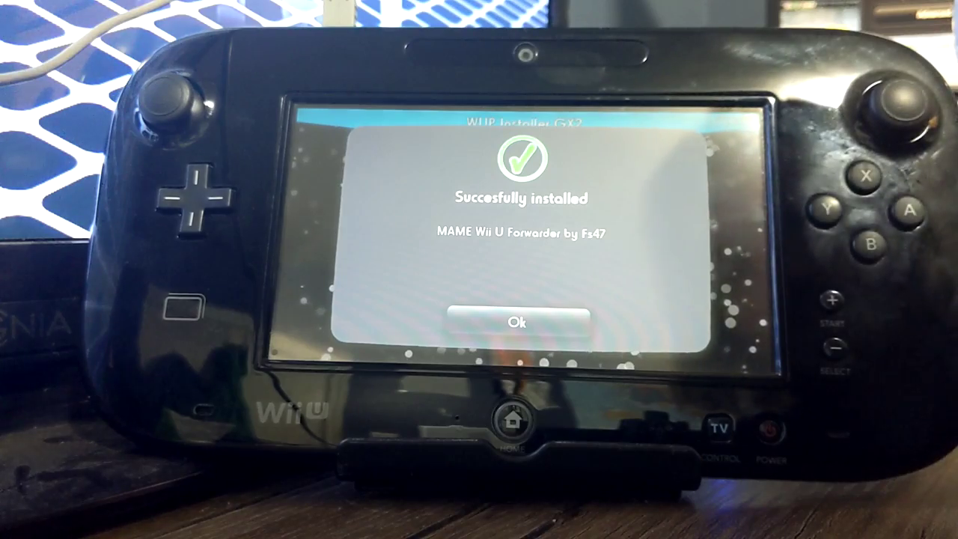
click(516, 322)
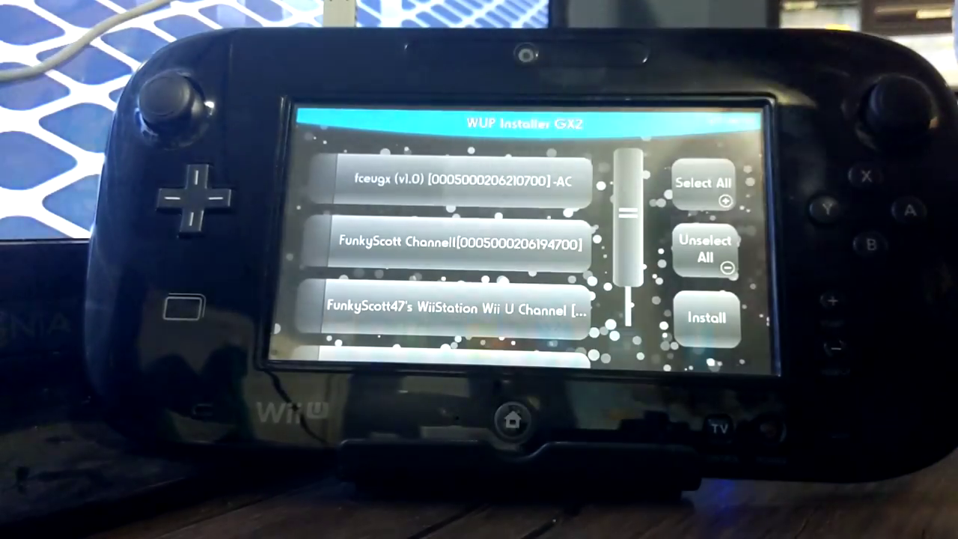
Close WUP Installer GX2 and start the MAME channel from the Wii U home screen.
click(512, 419)
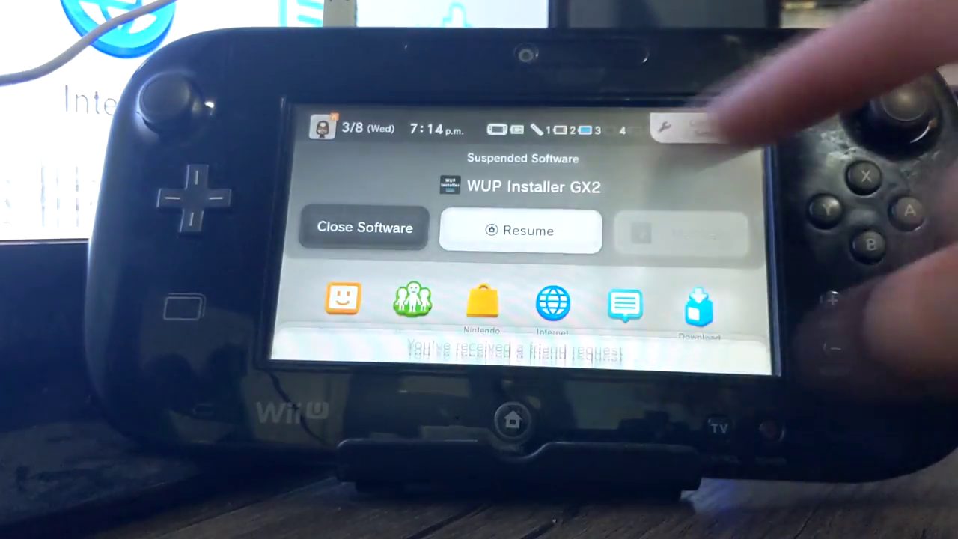
click(359, 224)
click(603, 317)
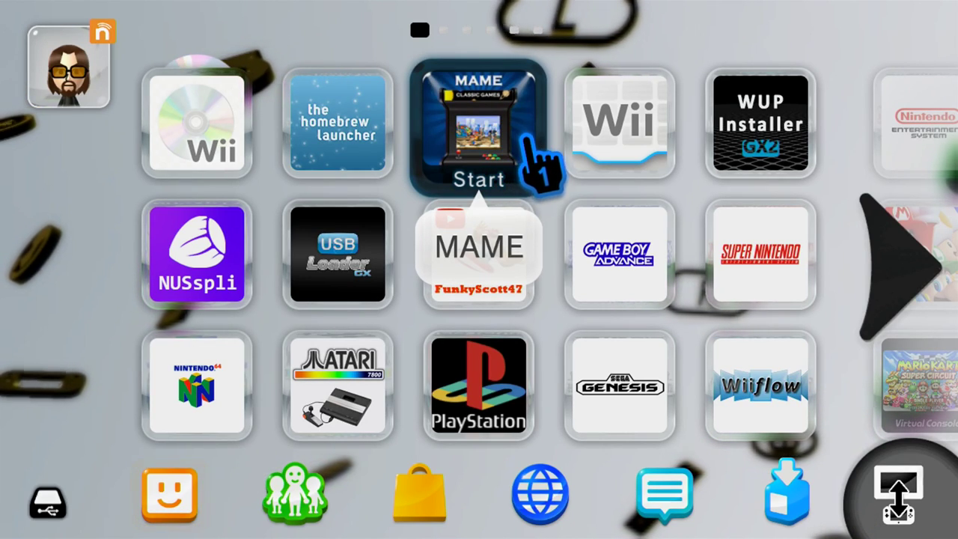
click(558, 158)
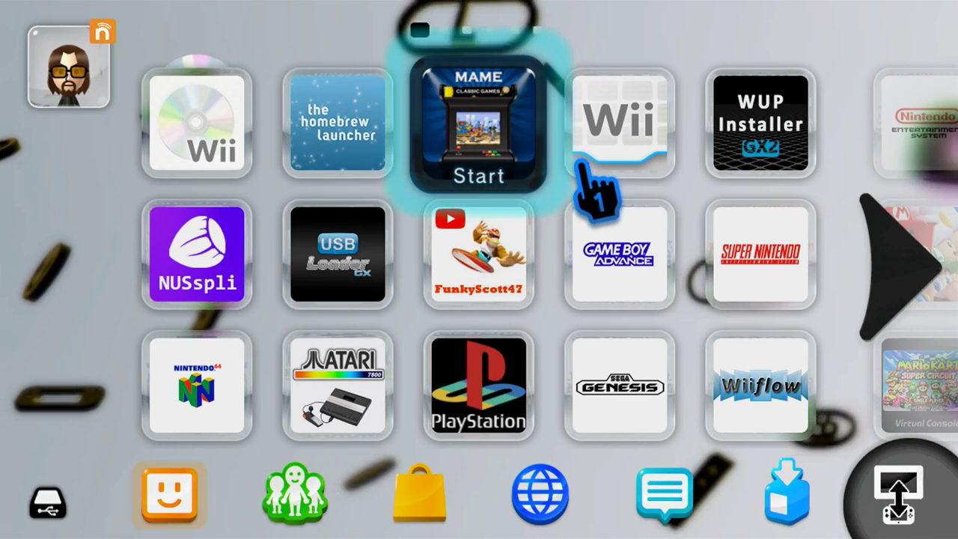